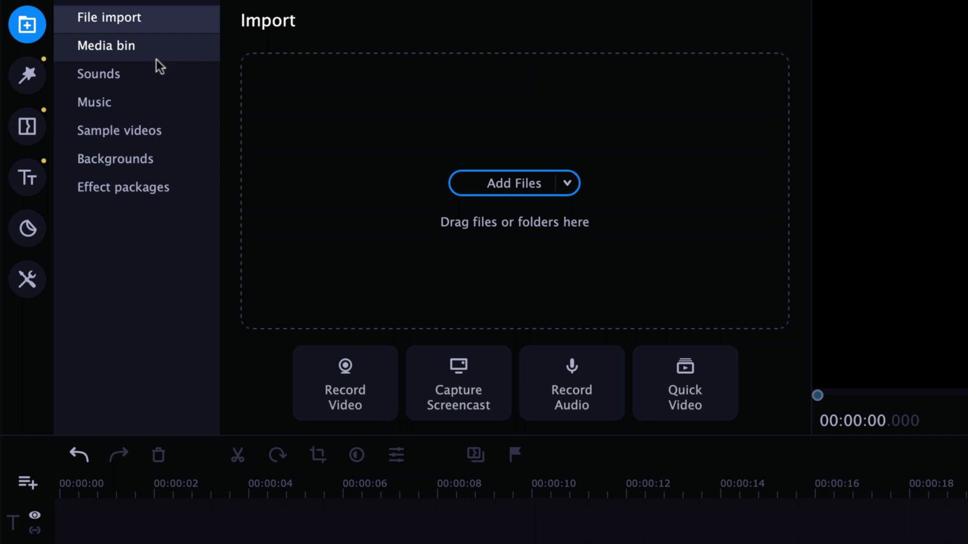
# Step: Look through the available filters, transitions, titles, stickers and additional editing tools
pyautogui.click(27, 75)
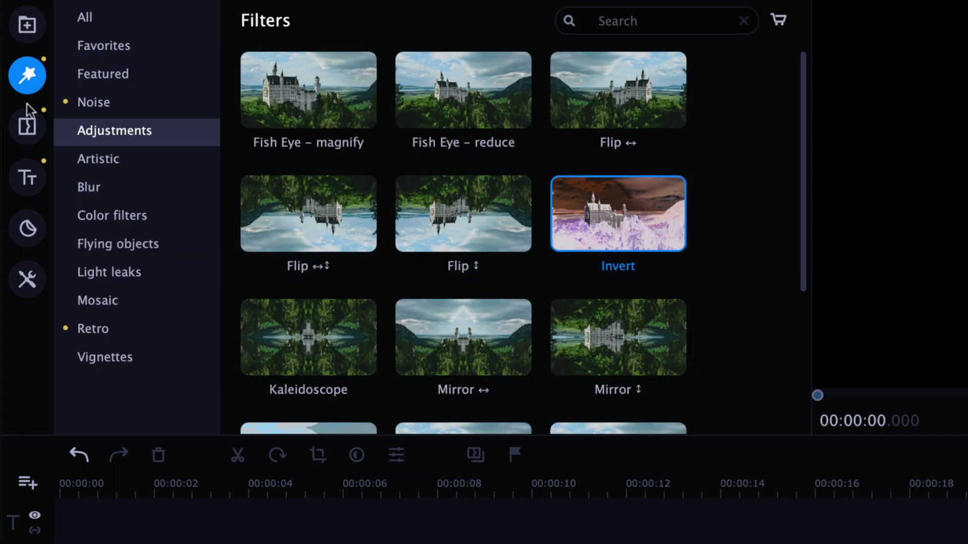
pyautogui.click(28, 125)
pyautogui.click(30, 181)
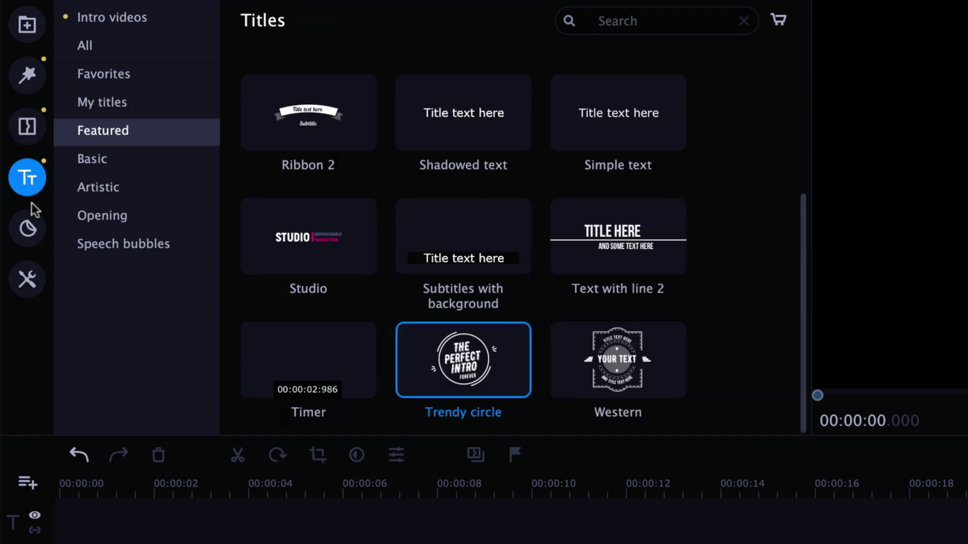
pyautogui.click(37, 230)
pyautogui.click(27, 279)
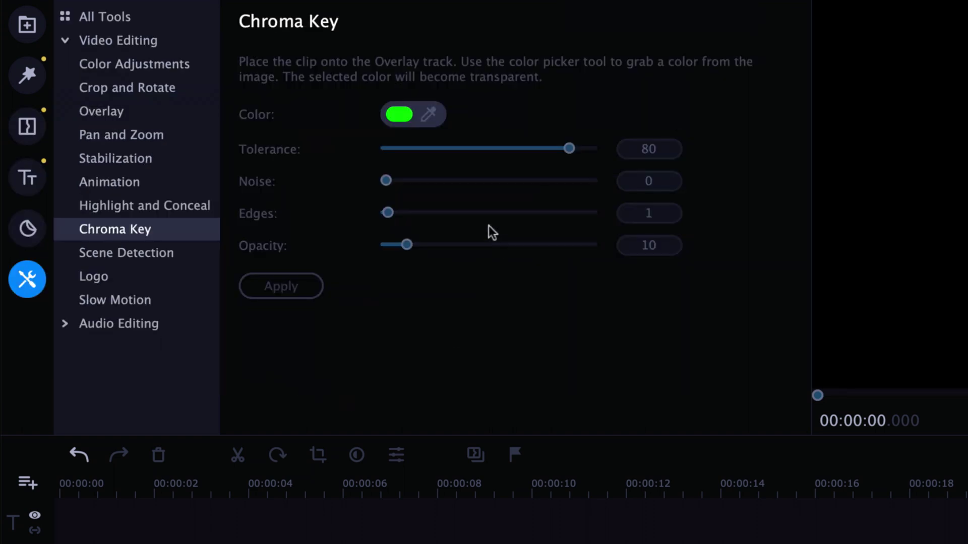
# Step: Import Beach - 7262.mp4, Castle - 29224.mp4 and tiger.mp4 from the Footage folder into the media bin
pyautogui.click(24, 32)
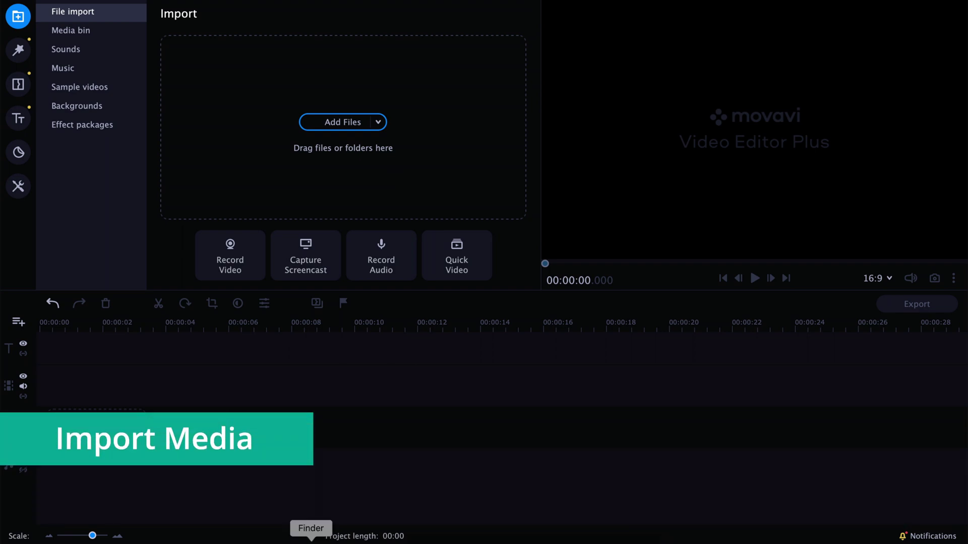
pyautogui.click(311, 542)
pyautogui.moveTo(692, 274); pyautogui.dragTo(265, 129)
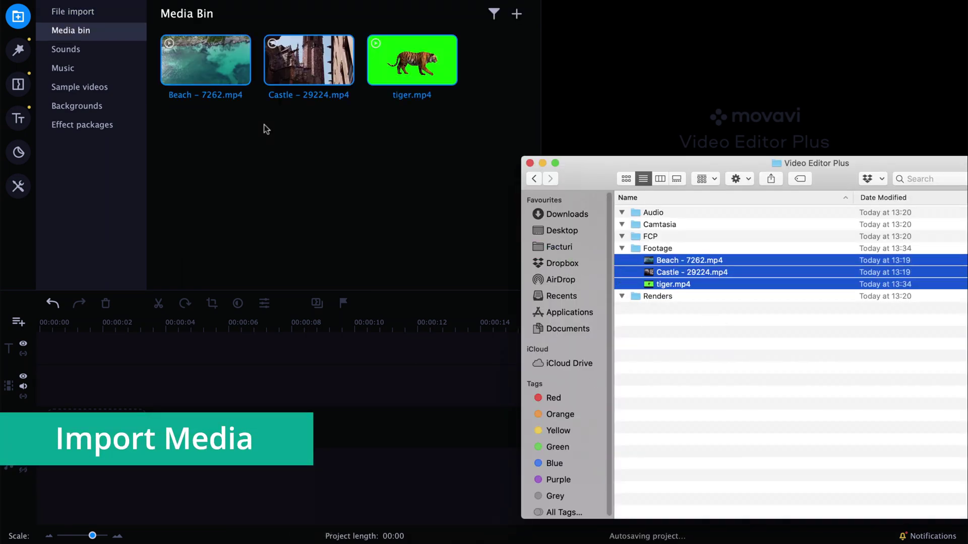
pyautogui.click(266, 154)
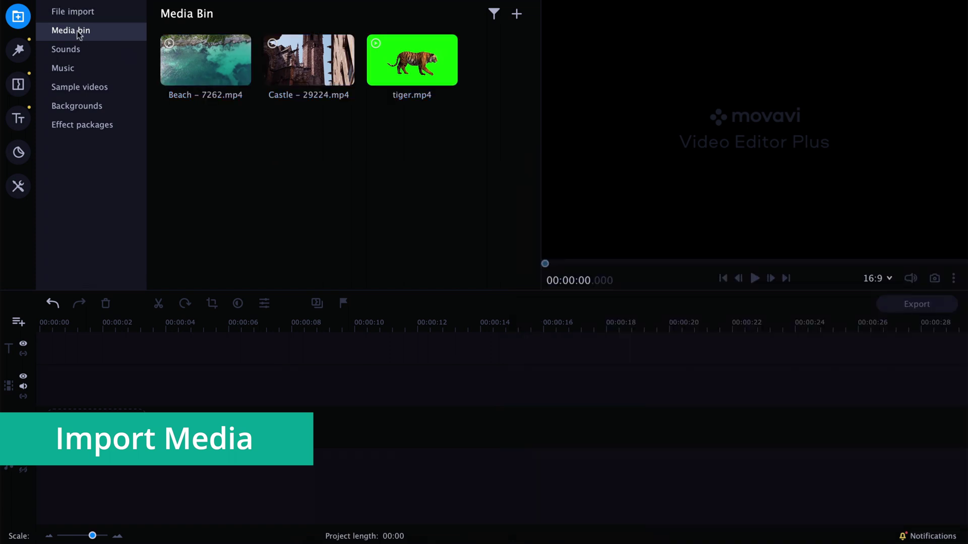
# Step: Preview the Beach and Castle clips from the media bin, then pause playback
pyautogui.click(176, 64)
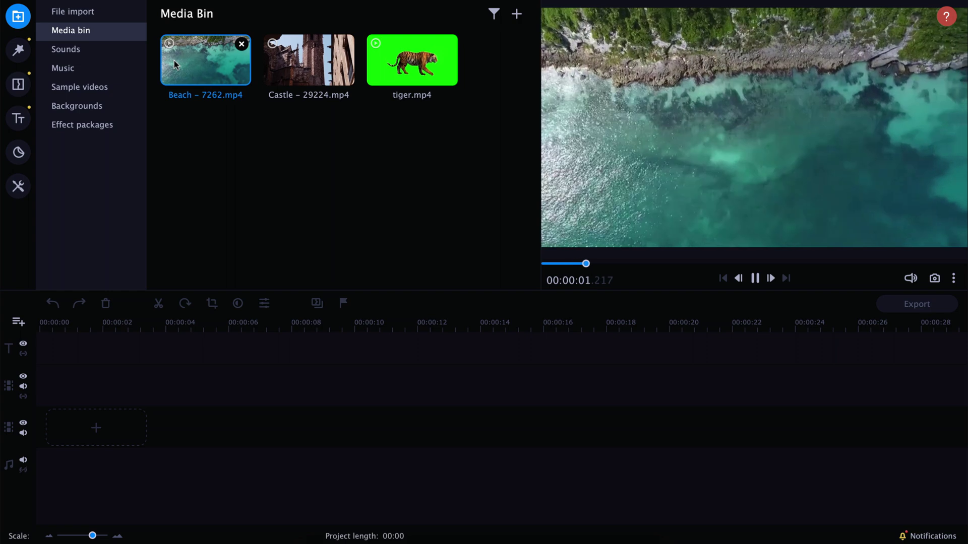
pyautogui.click(296, 62)
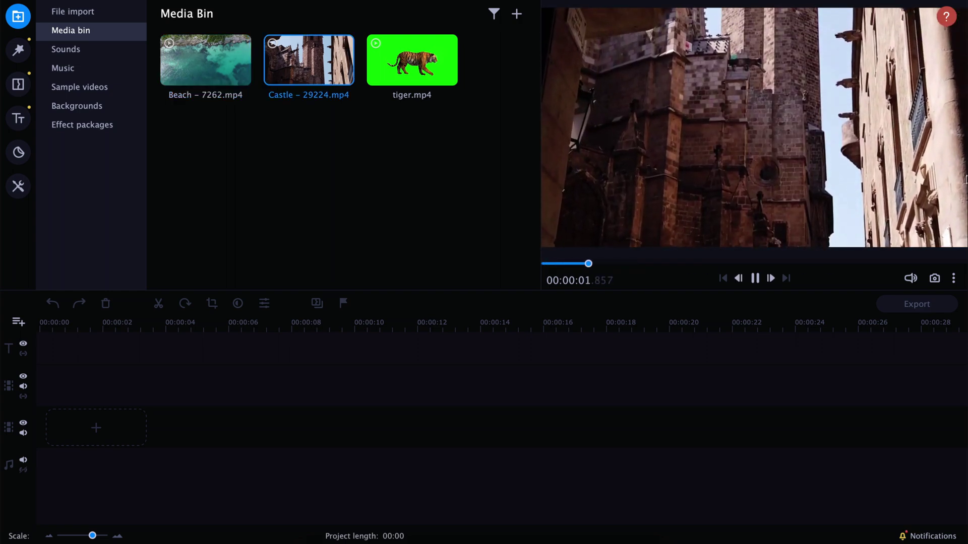
pyautogui.click(754, 278)
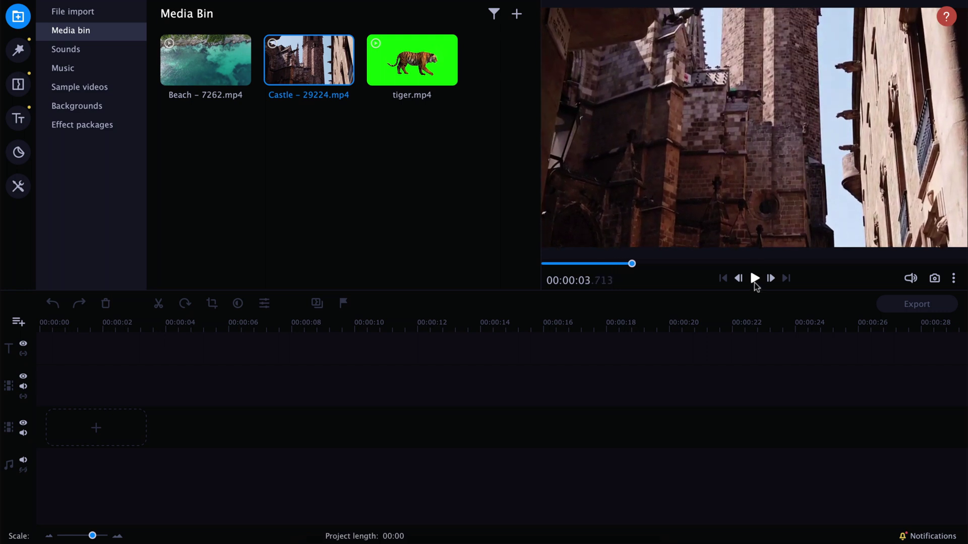
# Step: Place the Beach and Castle clips one after the other on the main video track and play them back briefly
pyautogui.moveTo(179, 124); pyautogui.dragTo(281, 83)
pyautogui.moveTo(222, 71); pyautogui.dragTo(70, 425)
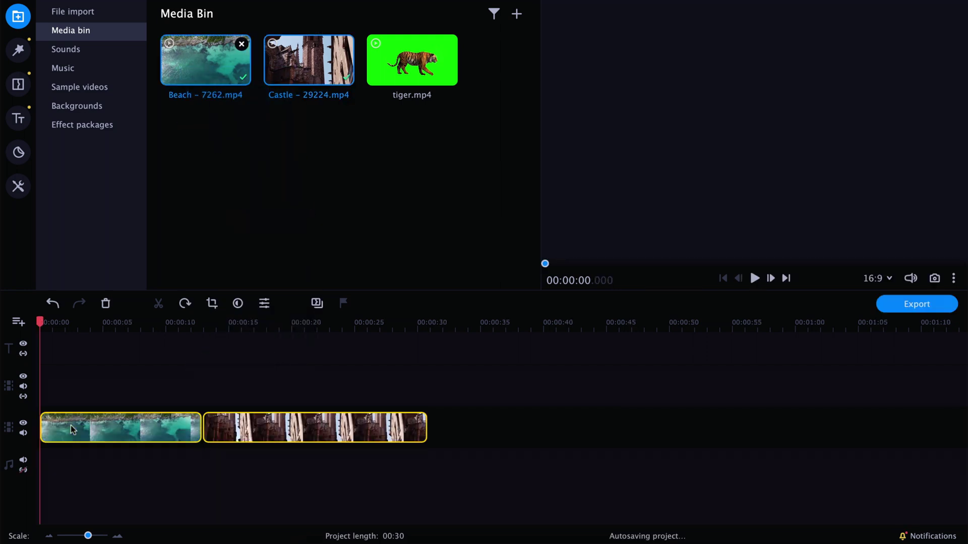
pyautogui.click(191, 466)
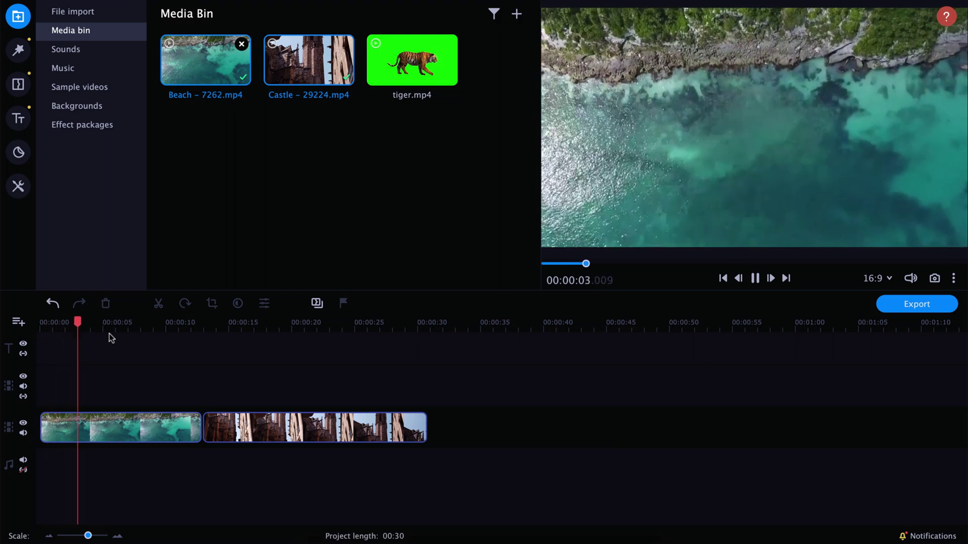
pyautogui.press('space')
# Step: Trim the end of the Beach clip on the timeline back to 00:00:07.120
pyautogui.click(160, 420)
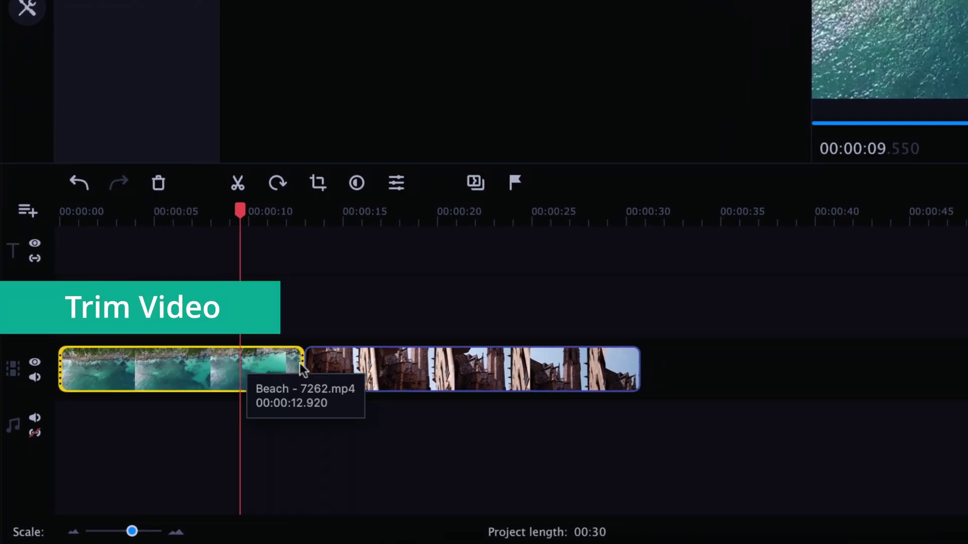
pyautogui.click(225, 403)
pyautogui.click(298, 370)
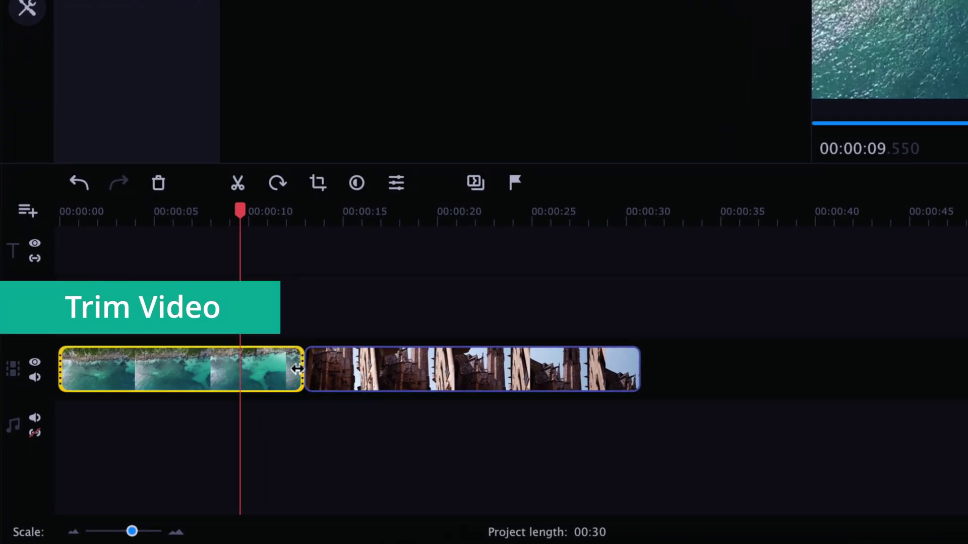
pyautogui.moveTo(300, 376); pyautogui.dragTo(195, 376)
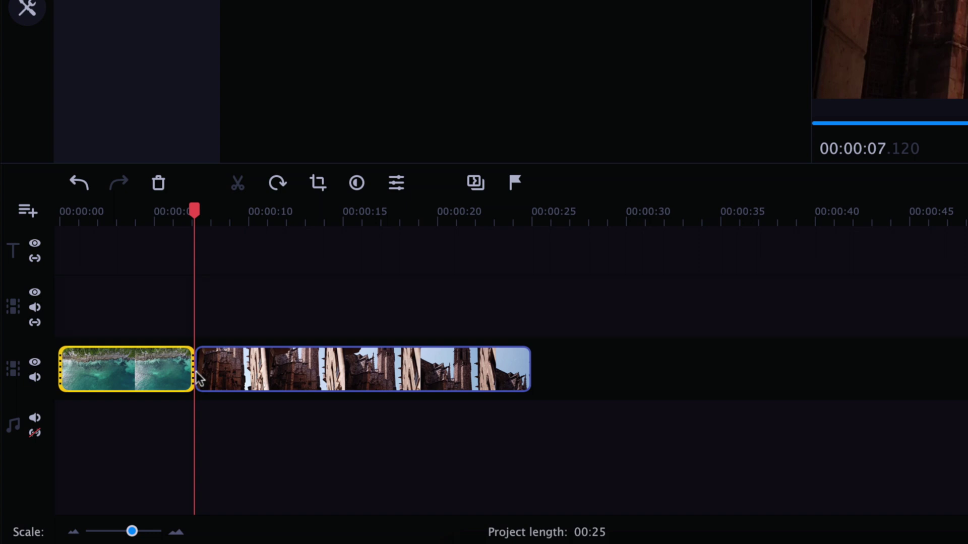
# Step: Trim about 7 seconds off the start of the Castle clip and cut its end back to 00:00:12.637 on the timeline
pyautogui.click(198, 375)
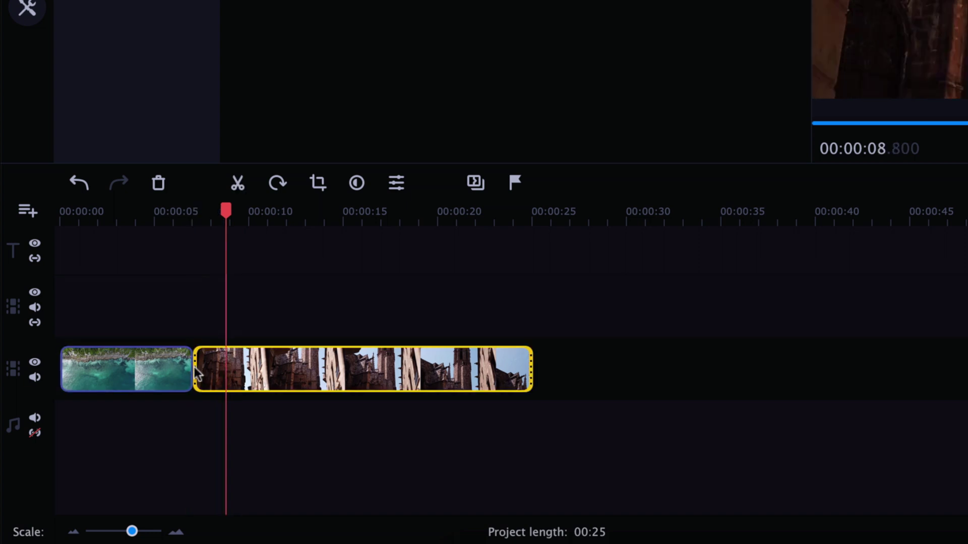
pyautogui.moveTo(194, 366); pyautogui.dragTo(328, 366)
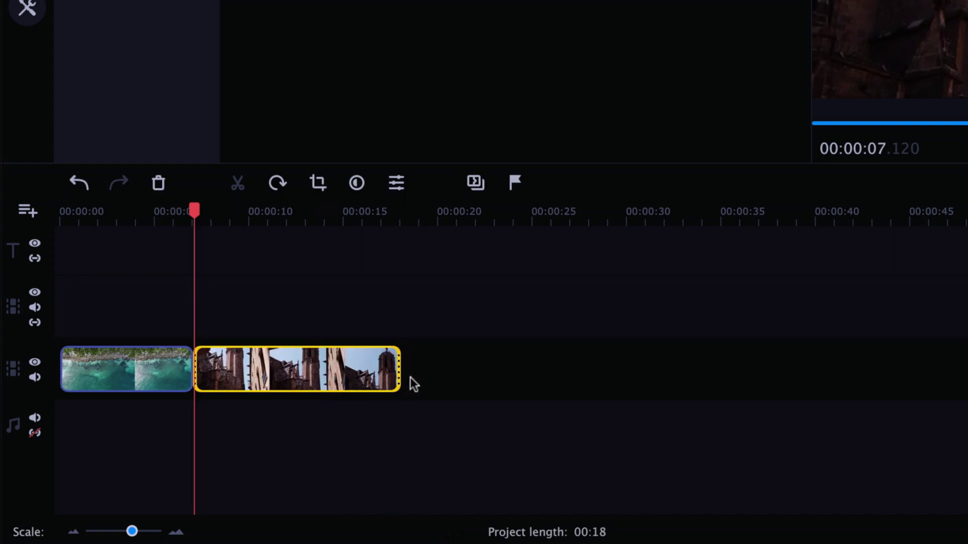
pyautogui.moveTo(403, 378); pyautogui.dragTo(296, 373)
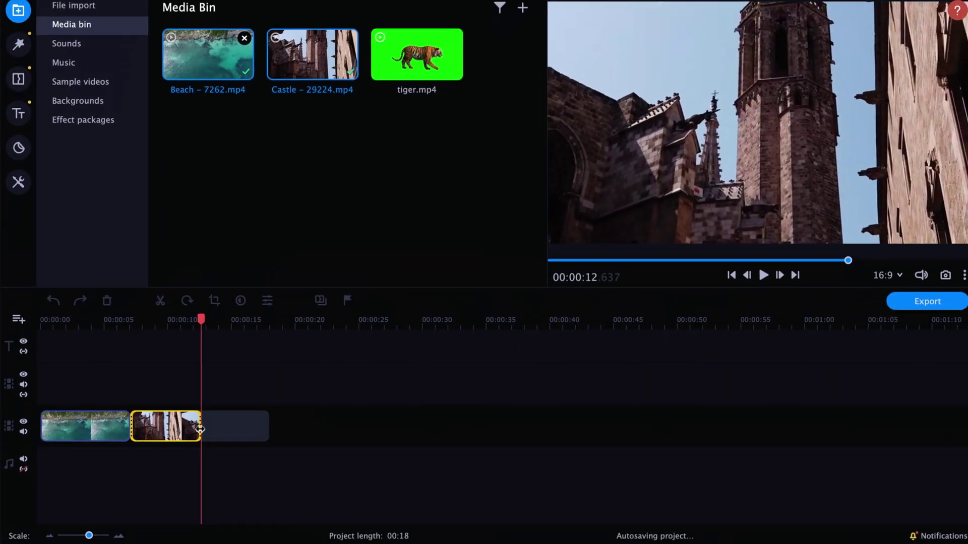
pyautogui.moveTo(200, 428); pyautogui.dragTo(200, 429)
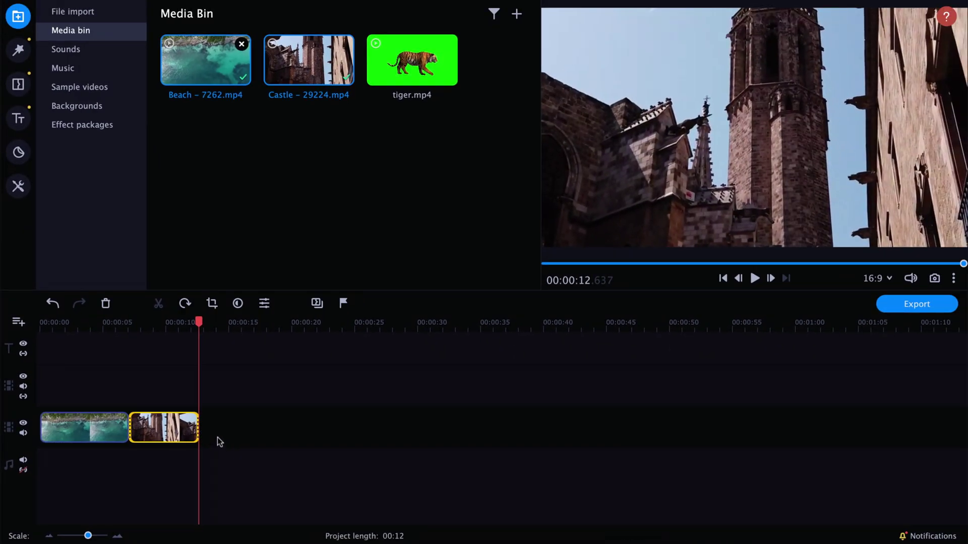
pyautogui.click(323, 250)
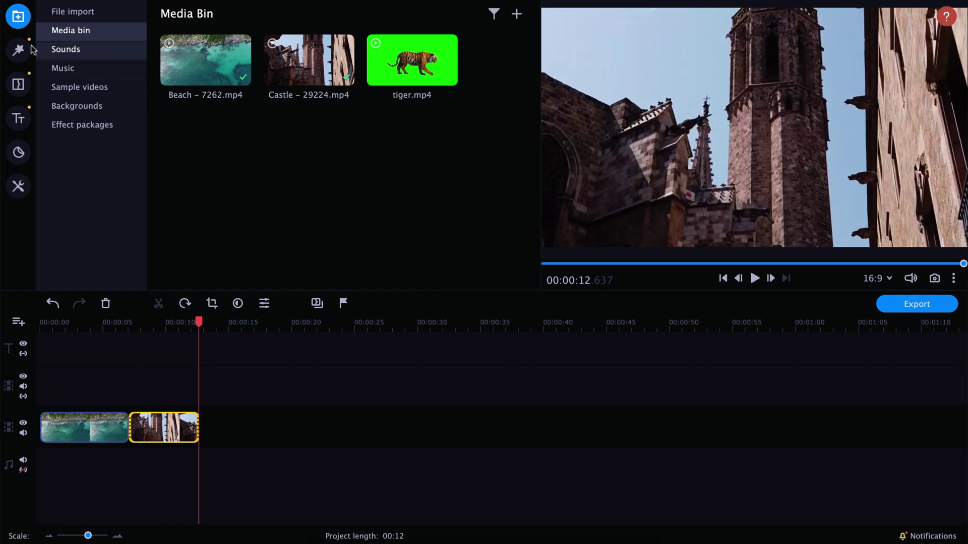
# Step: Browse the built-in sound effects and preview the Applause sound
pyautogui.click(60, 52)
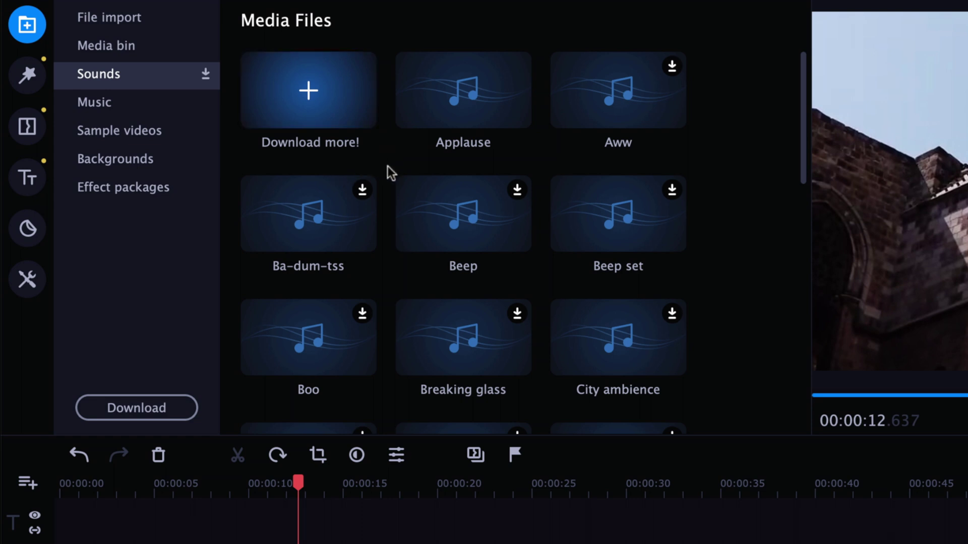
pyautogui.scroll(-10, 398, 262)
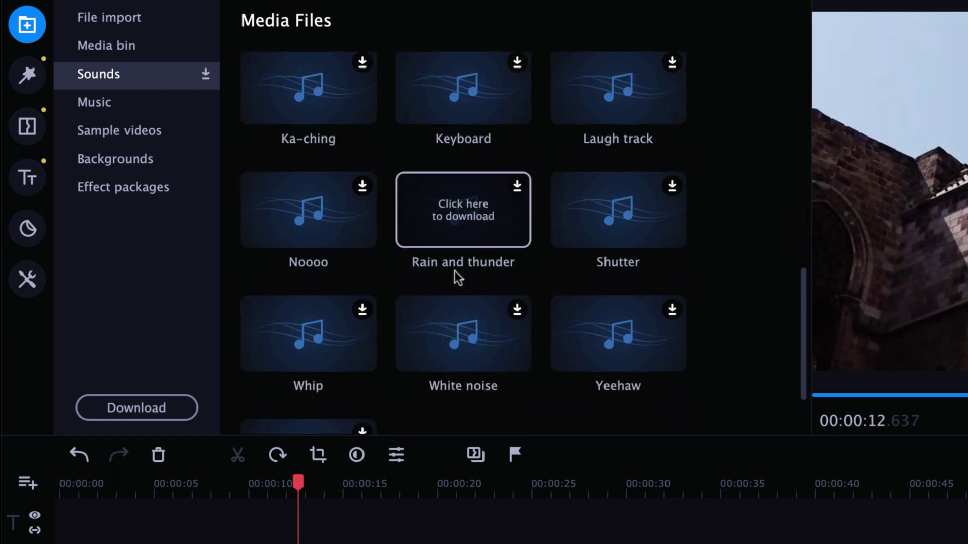
pyautogui.scroll(10, 403, 265)
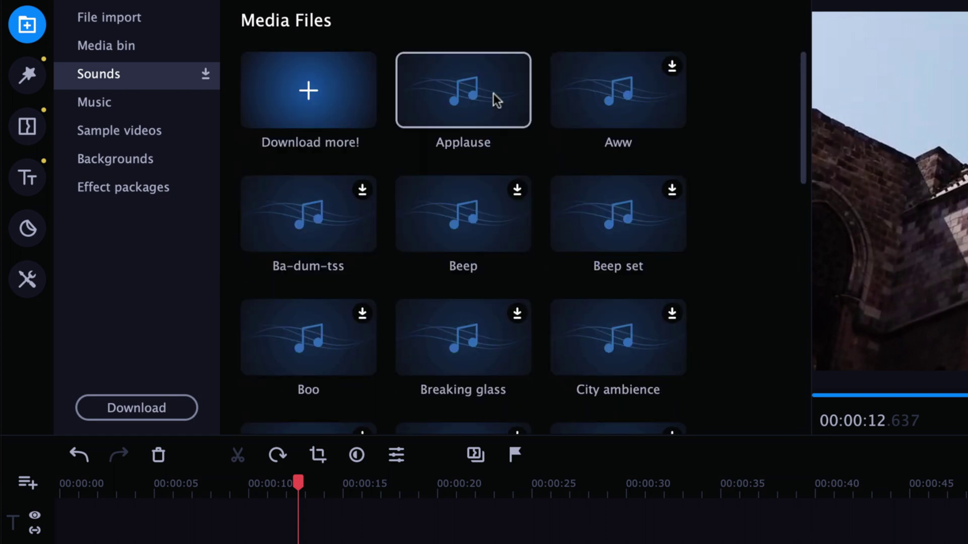
pyautogui.click(465, 95)
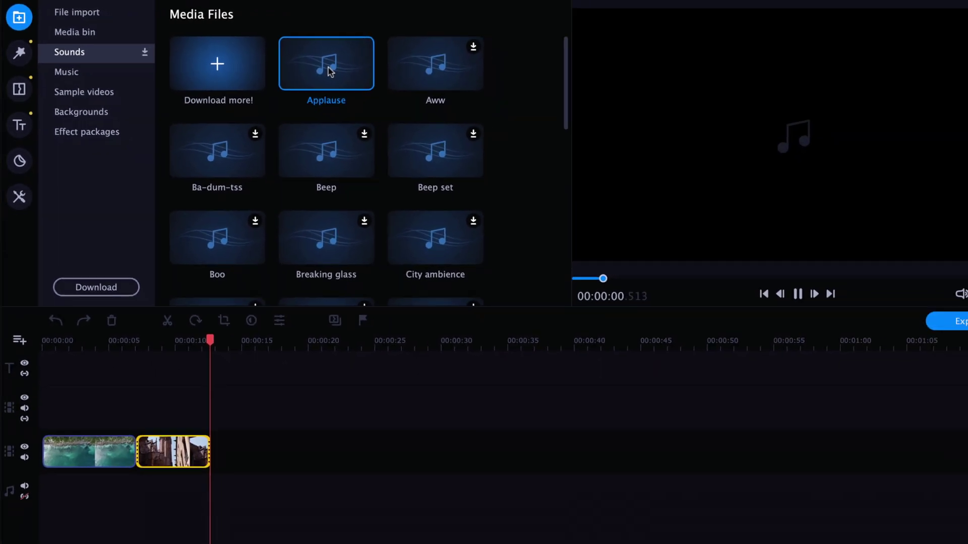
pyautogui.press('space')
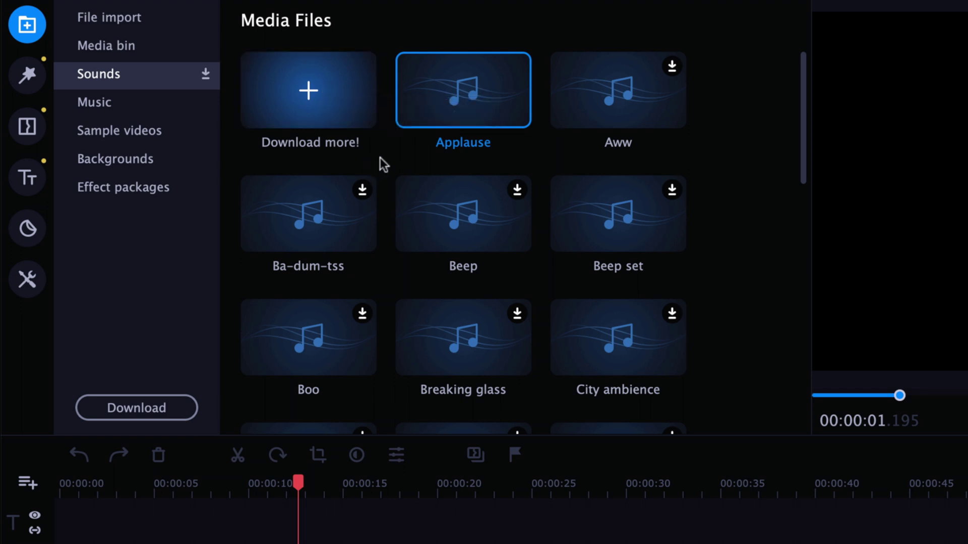
# Step: Preview Inspiration from the built-in music and place it on the audio track at the start of the timeline
pyautogui.click(106, 110)
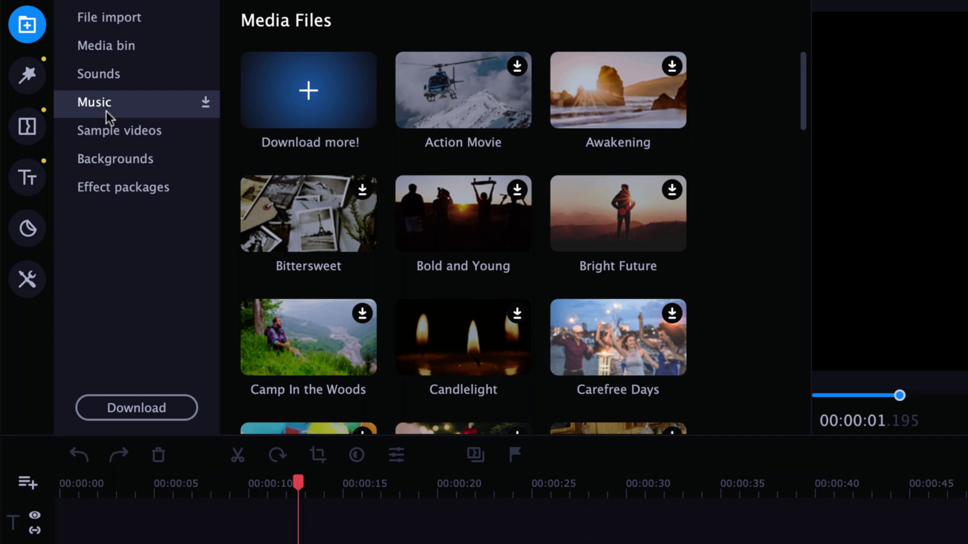
pyautogui.scroll(-5, 737, 132)
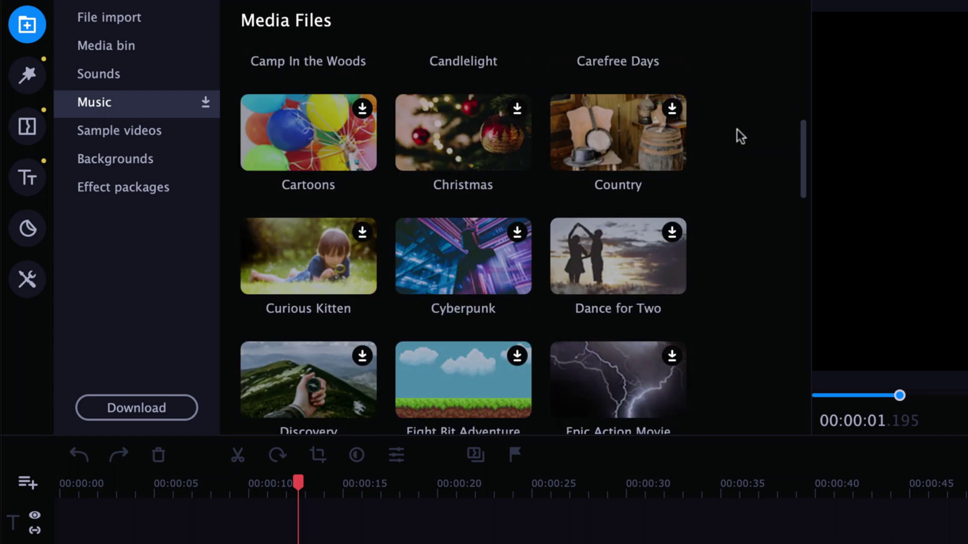
pyautogui.scroll(-6, 737, 132)
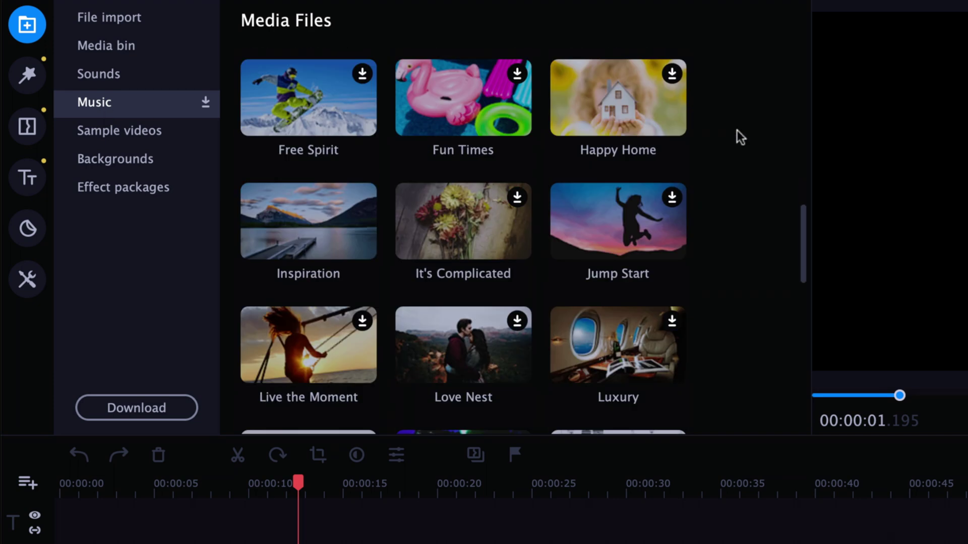
pyautogui.click(276, 237)
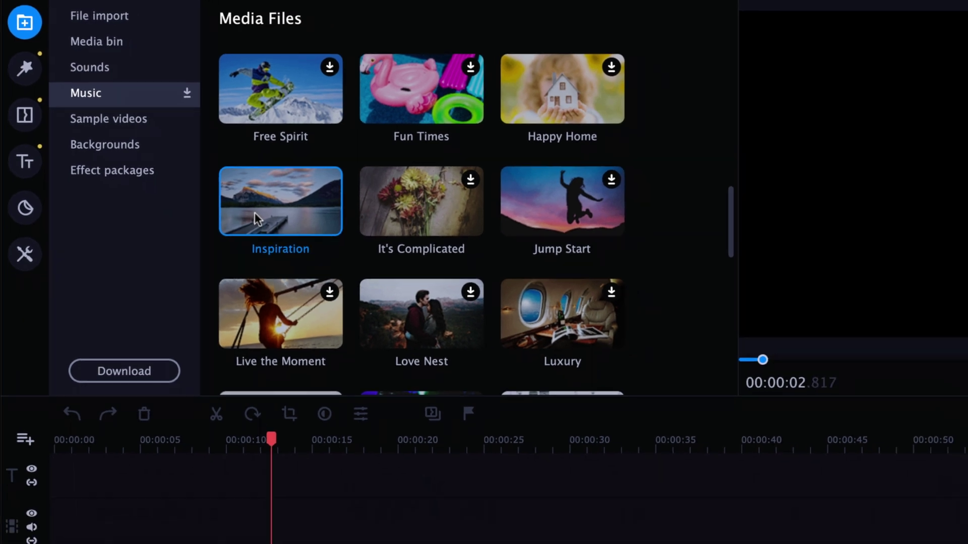
pyautogui.moveTo(276, 237); pyautogui.dragTo(80, 456)
pyautogui.moveTo(152, 476); pyautogui.dragTo(132, 473)
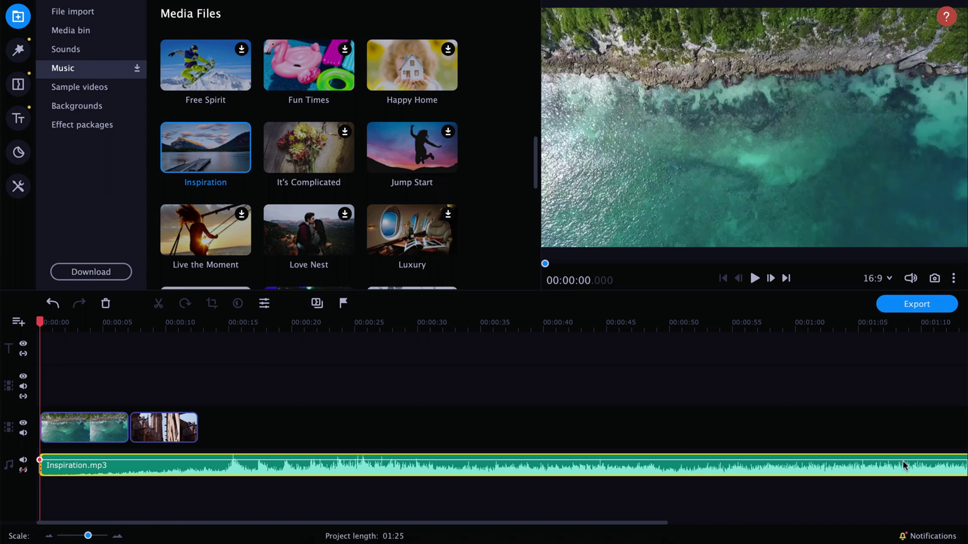
# Step: Trim the end of the Inspiration.mp3 clip back to 00:00:14.504, slightly past the end of the video clips
pyautogui.moveTo(543, 530); pyautogui.dragTo(708, 529)
pyautogui.moveTo(855, 470); pyautogui.dragTo(60, 471)
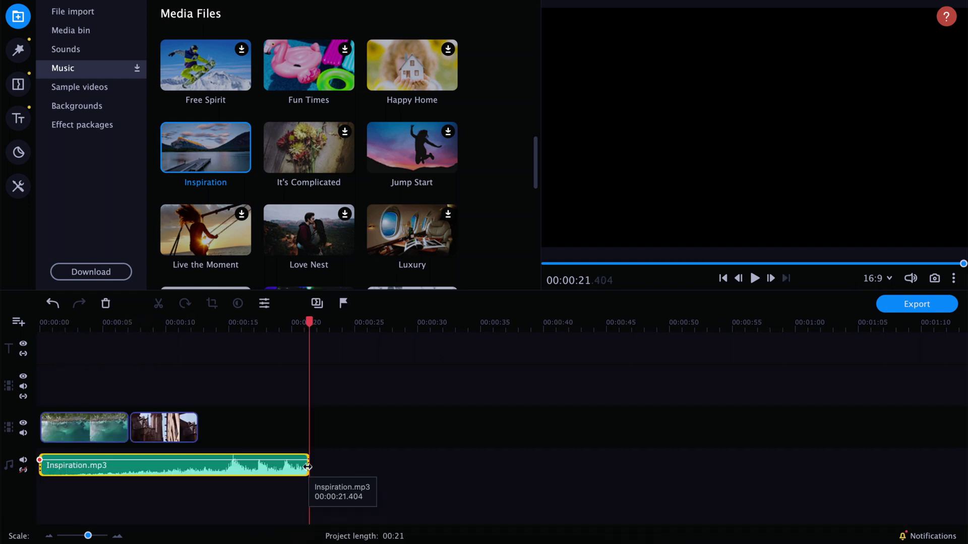
pyautogui.moveTo(309, 469); pyautogui.dragTo(223, 471)
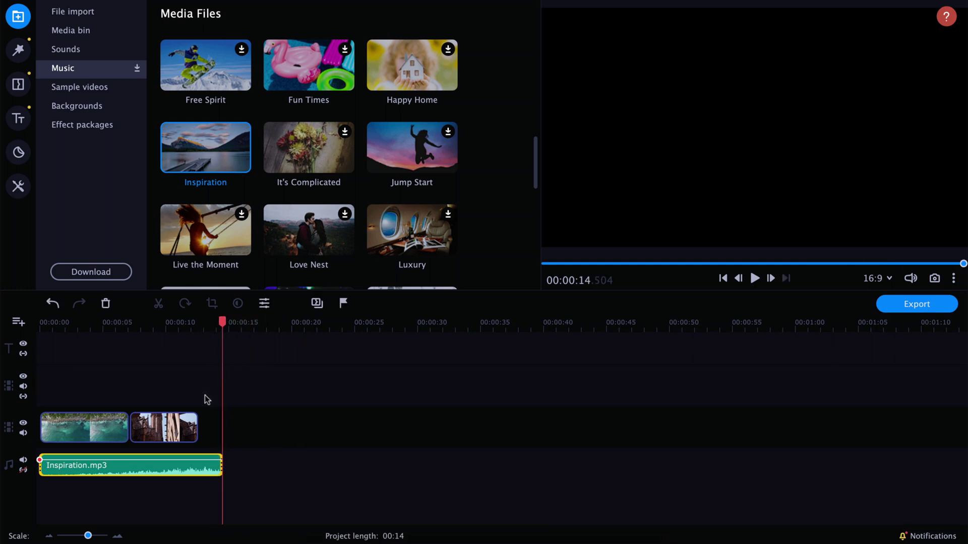
pyautogui.click(197, 350)
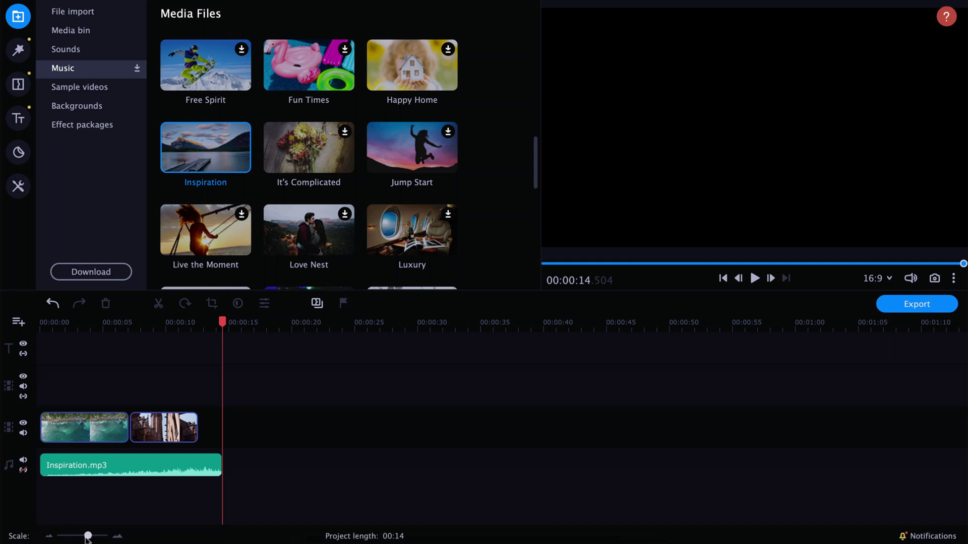
pyautogui.click(118, 536)
pyautogui.click(117, 536)
pyautogui.click(118, 536)
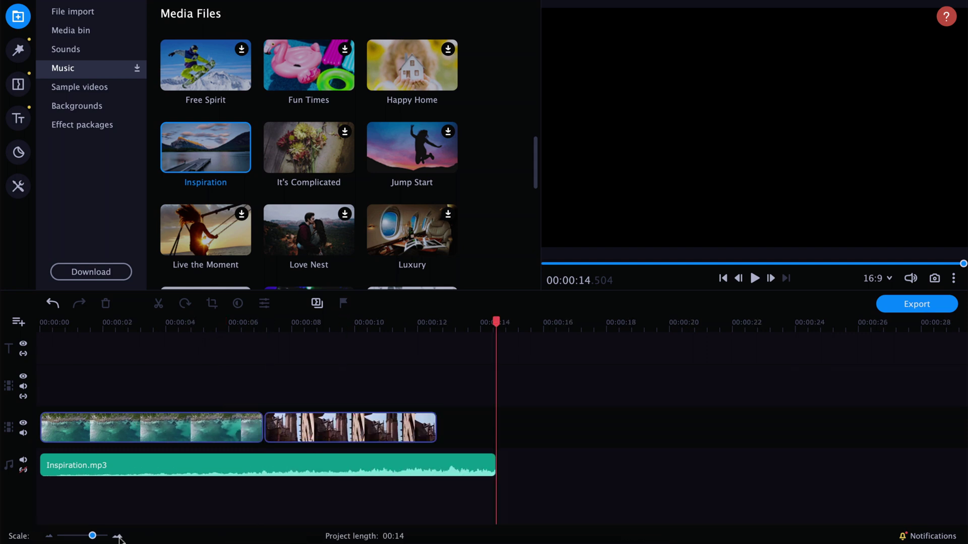
pyautogui.click(118, 536)
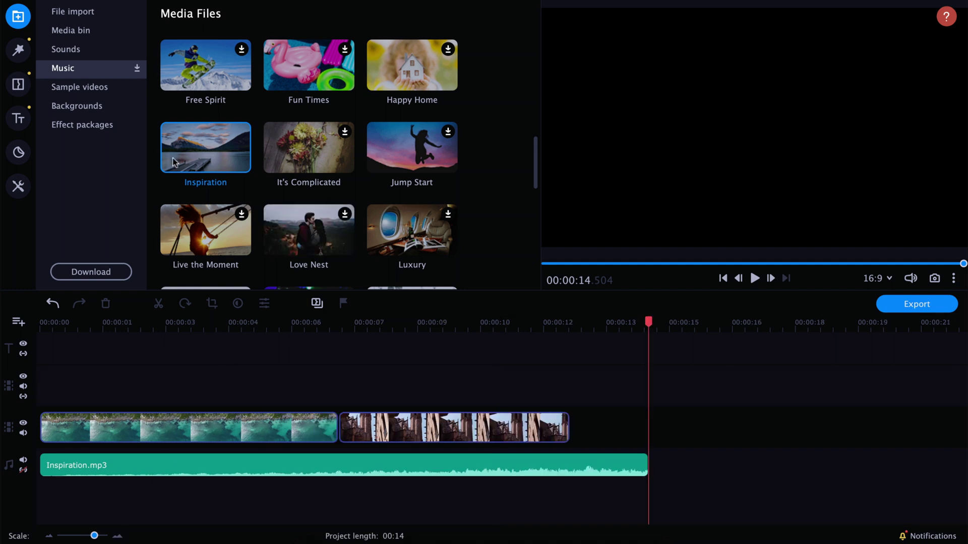
# Step: Browse the sample videos and backgrounds, previewing the Money video and the Bokeh background
pyautogui.click(93, 94)
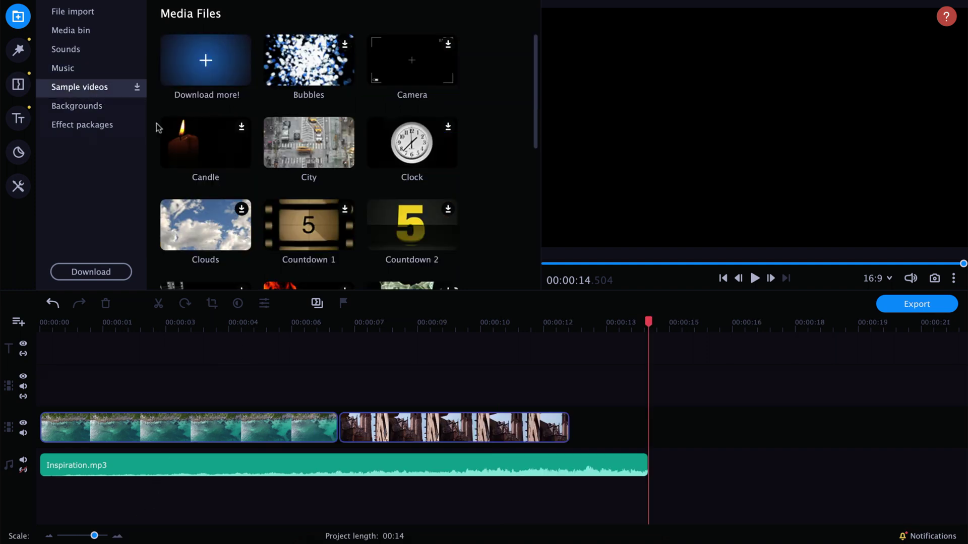
pyautogui.scroll(-2, 322, 145)
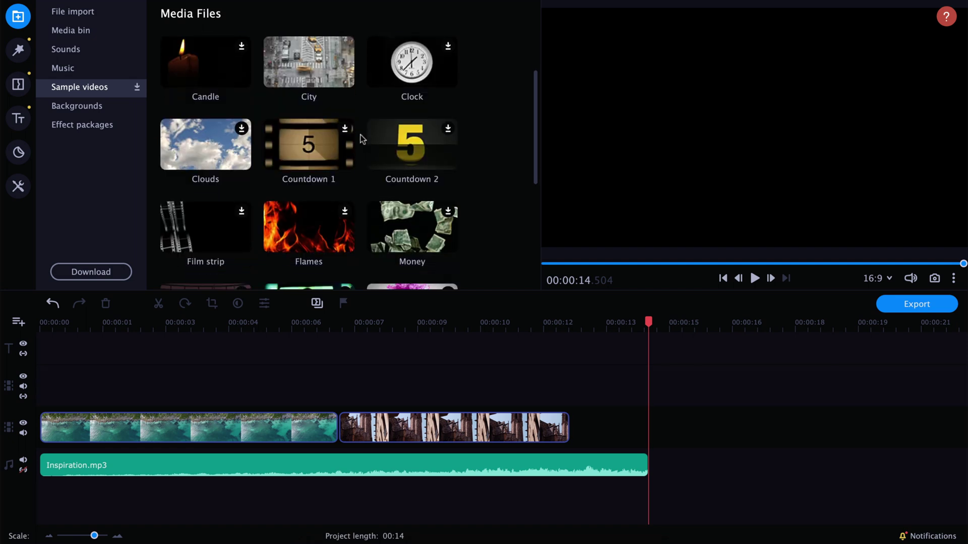
pyautogui.doubleClick(403, 214)
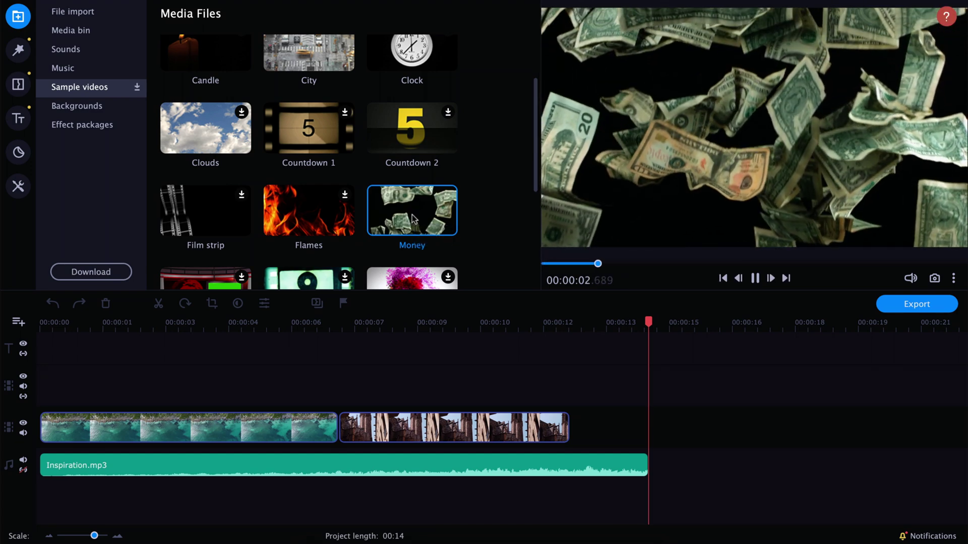
pyautogui.press('space')
pyautogui.scroll(3, 413, 218)
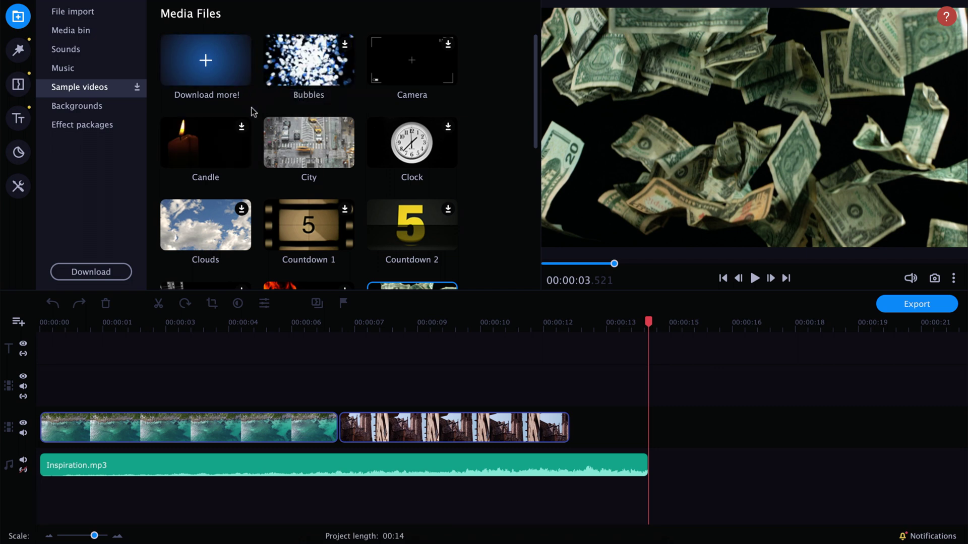
pyautogui.click(75, 110)
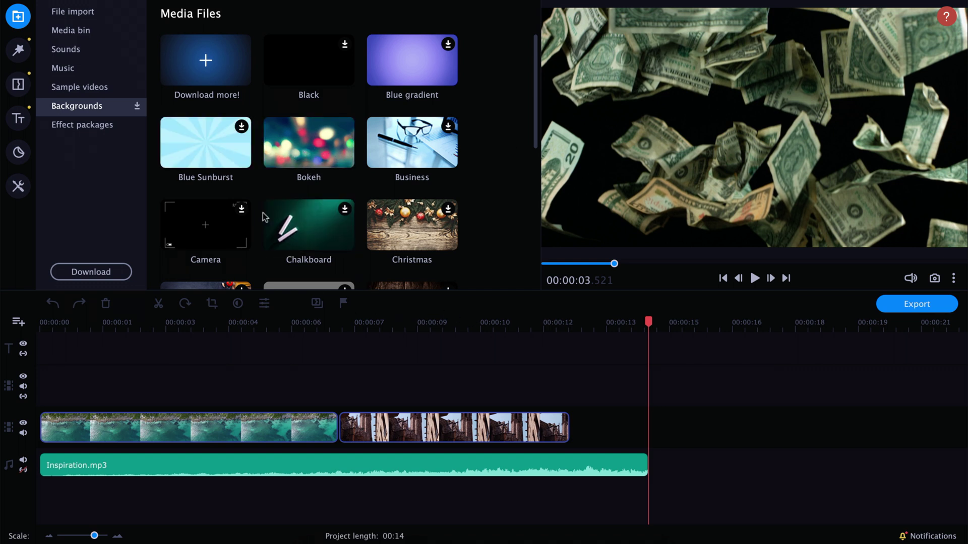
pyautogui.click(299, 143)
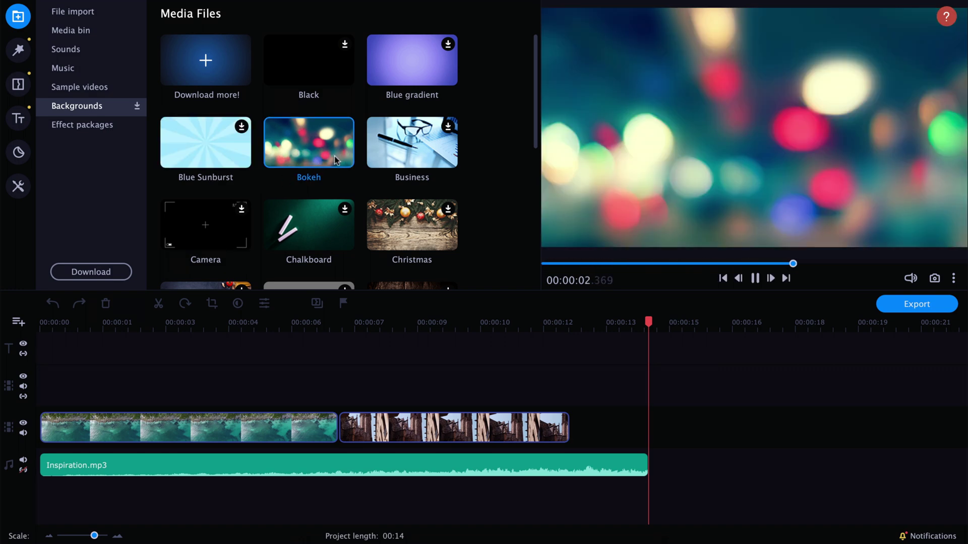
# Step: Look through the available effect packages, from Baroque Style Pack down to Vlogger Essentials Bundle
pyautogui.click(73, 126)
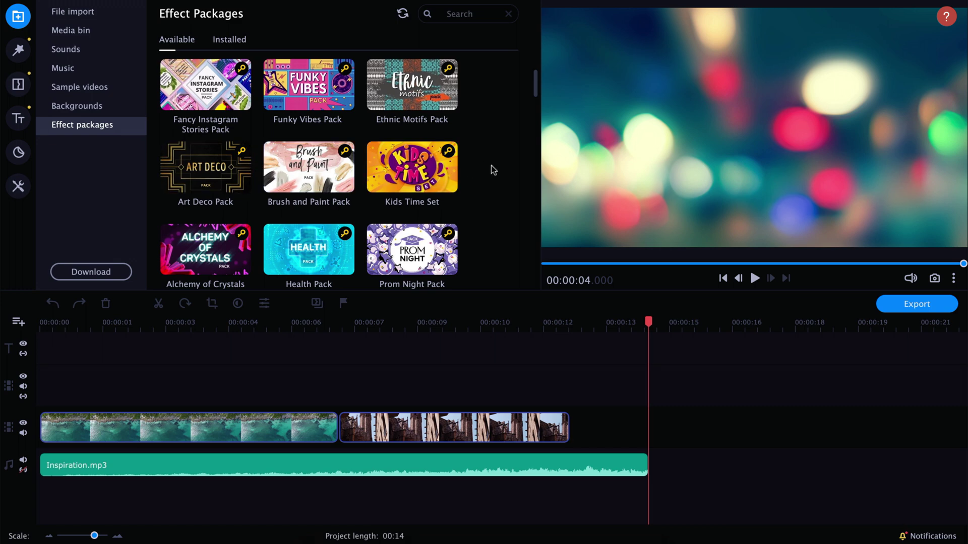
pyautogui.scroll(-5, 368, 137)
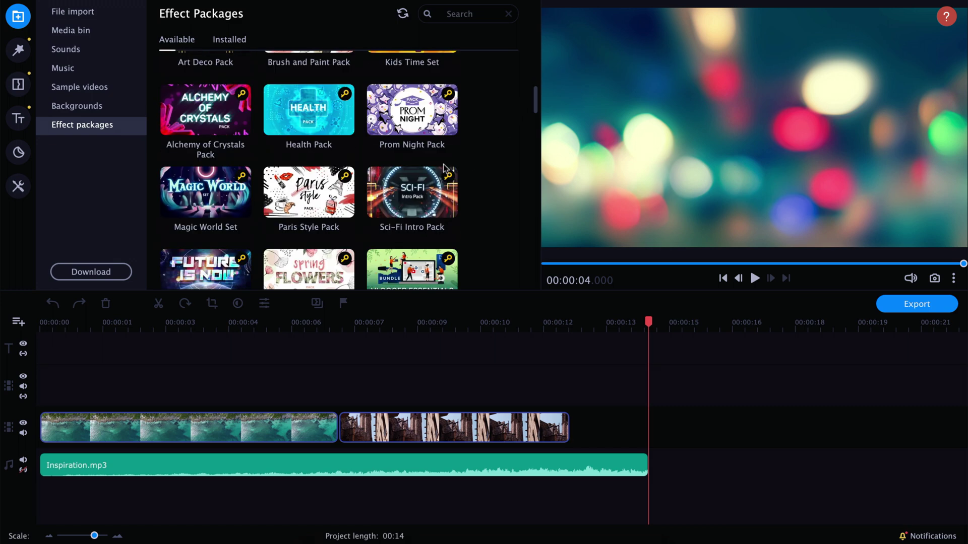
pyautogui.scroll(-5, 368, 144)
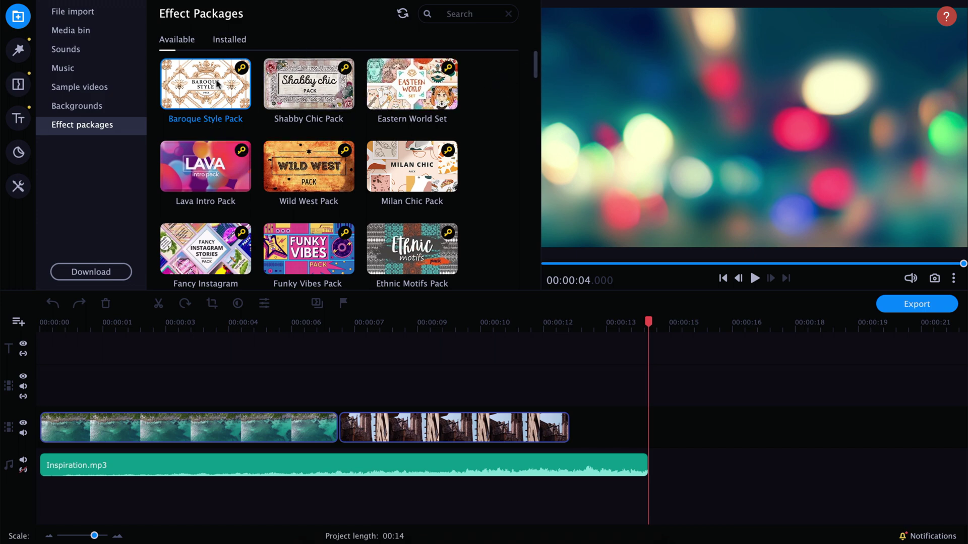
pyautogui.moveTo(534, 66); pyautogui.dragTo(531, 104)
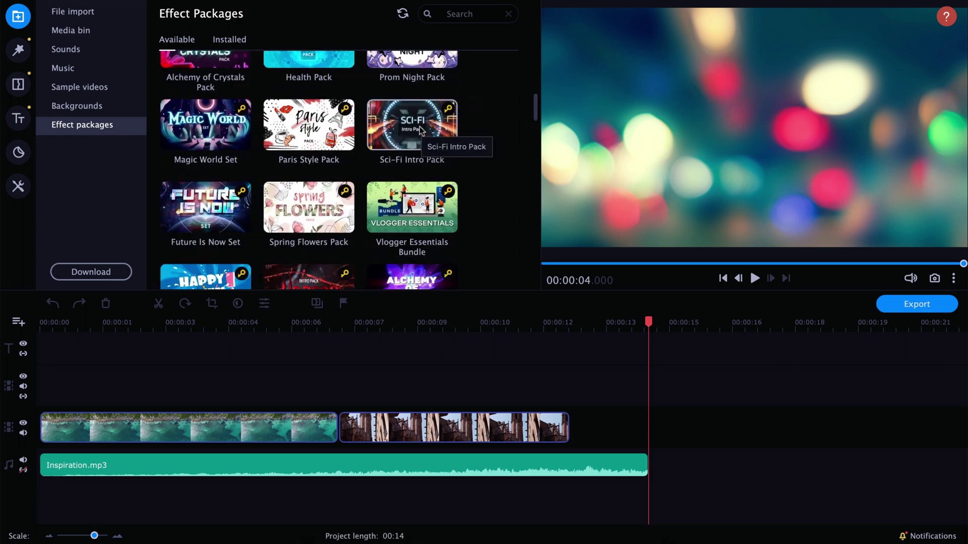
# Step: Browse the Adjustments filters and preview Mirror ↕ and Invert
pyautogui.click(19, 51)
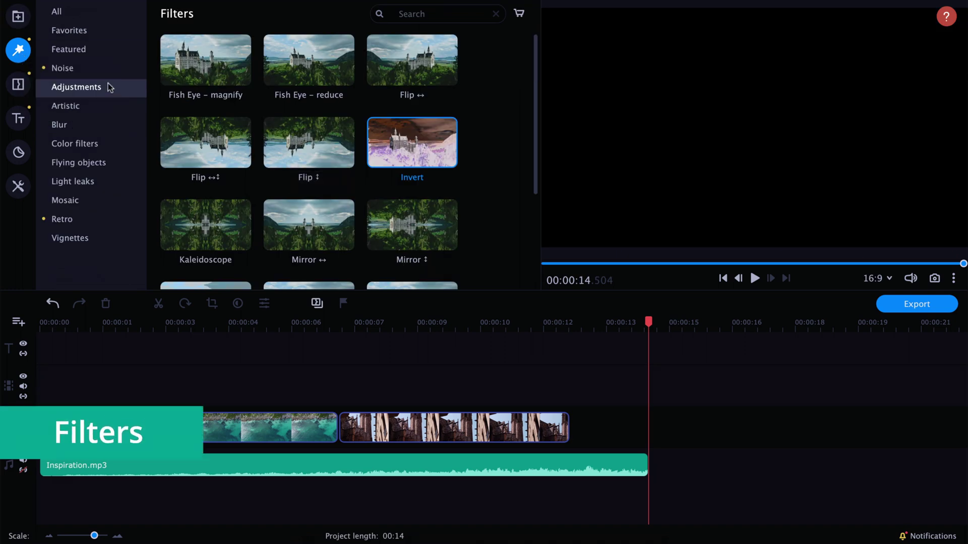
pyautogui.scroll(-3, 413, 132)
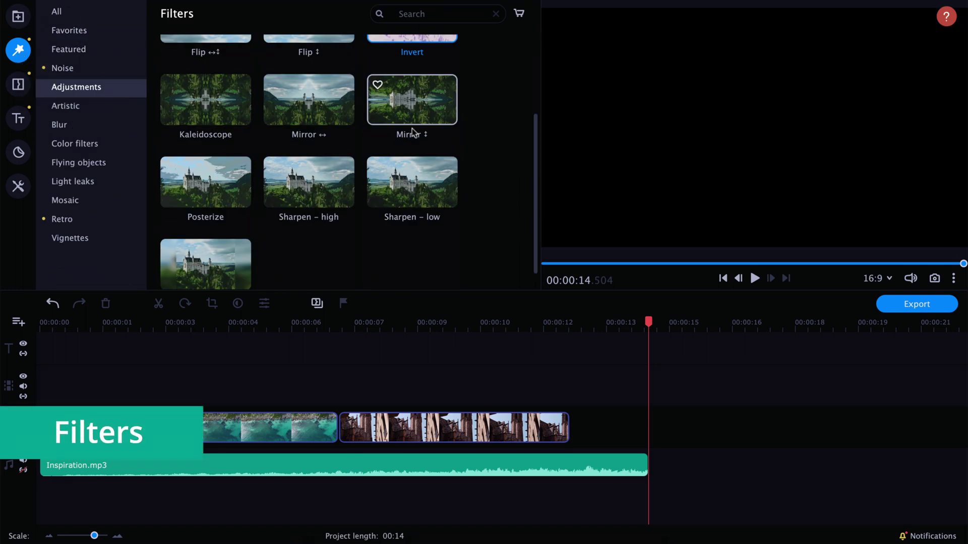
pyautogui.click(424, 126)
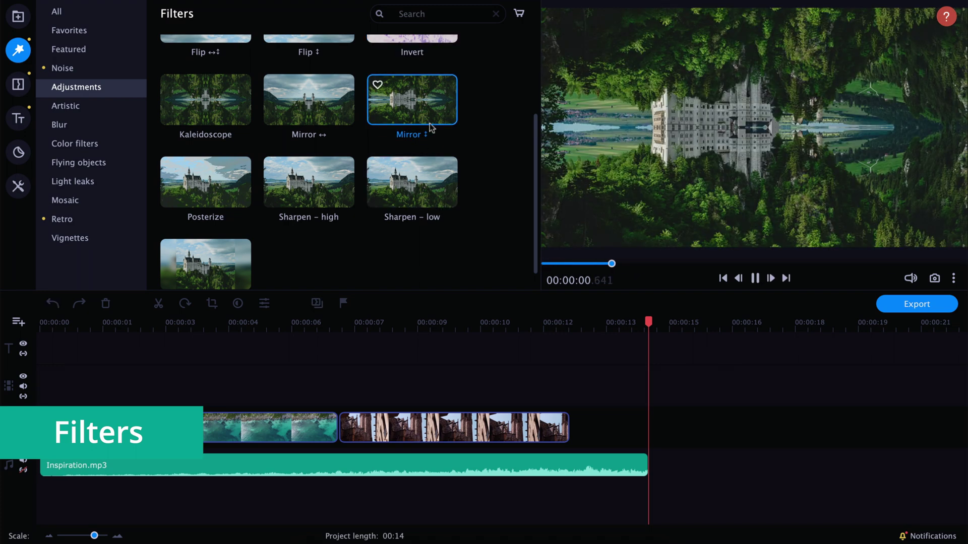
pyautogui.scroll(3, 430, 123)
pyautogui.click(416, 137)
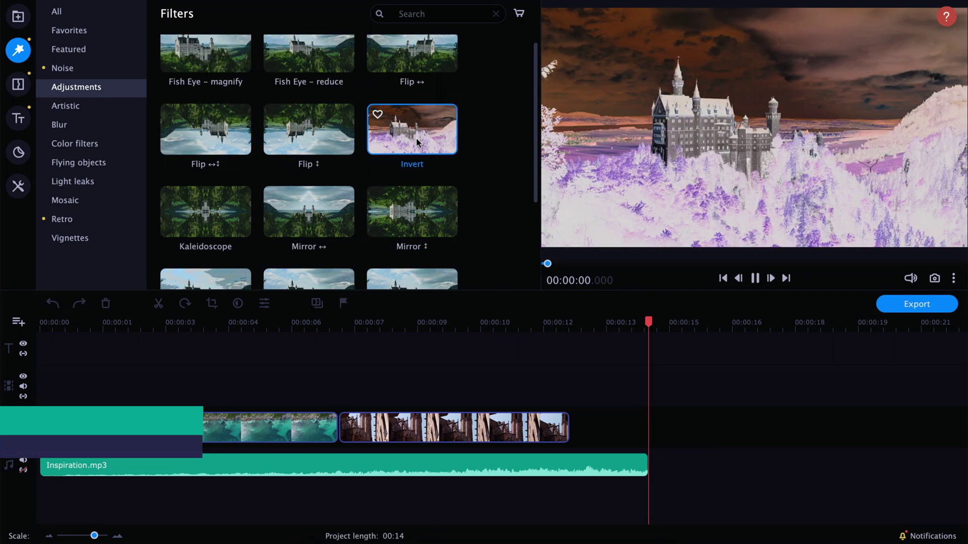
pyautogui.scroll(1, 416, 139)
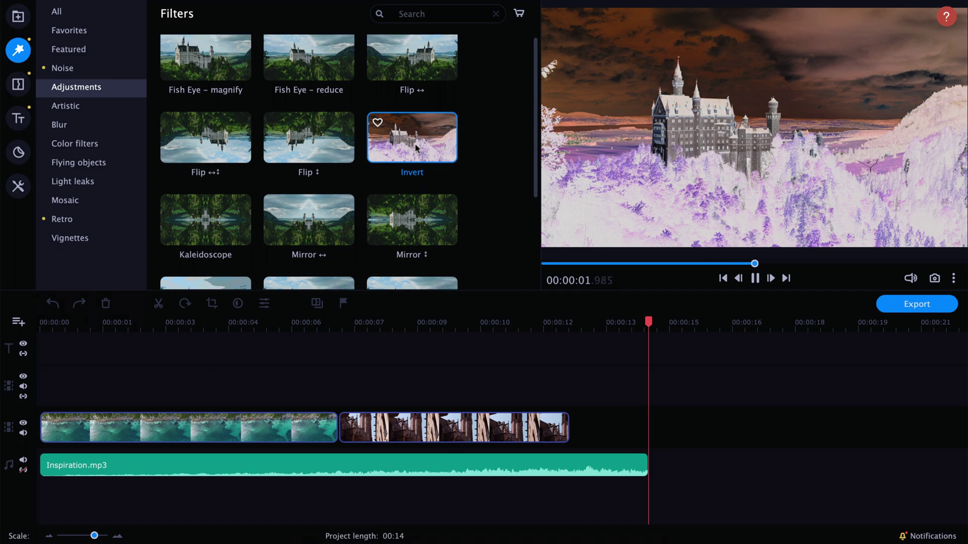
pyautogui.scroll(-5, 416, 147)
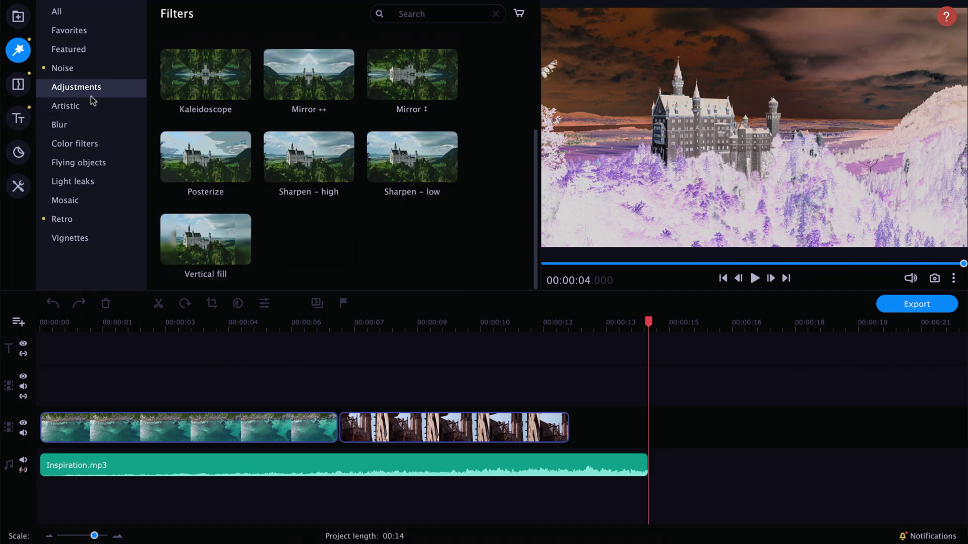
# Step: Preview the Glass mosaic filter from the Featured filters and apply it to the first video clip
pyautogui.click(78, 55)
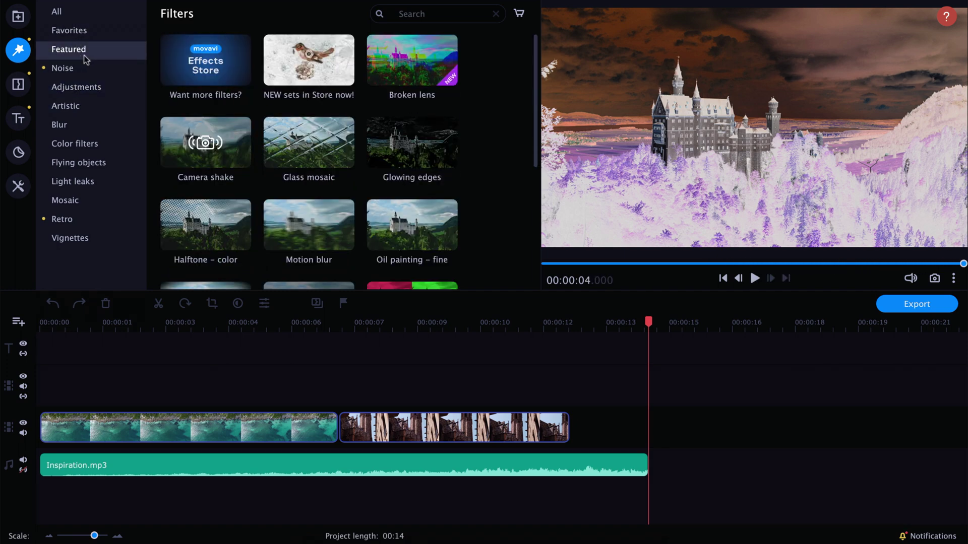
pyautogui.click(316, 151)
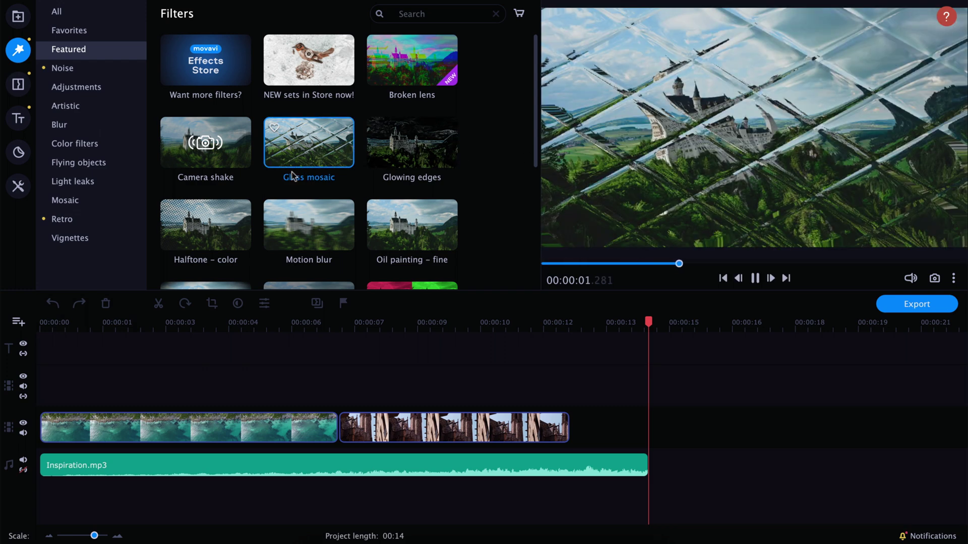
pyautogui.click(754, 278)
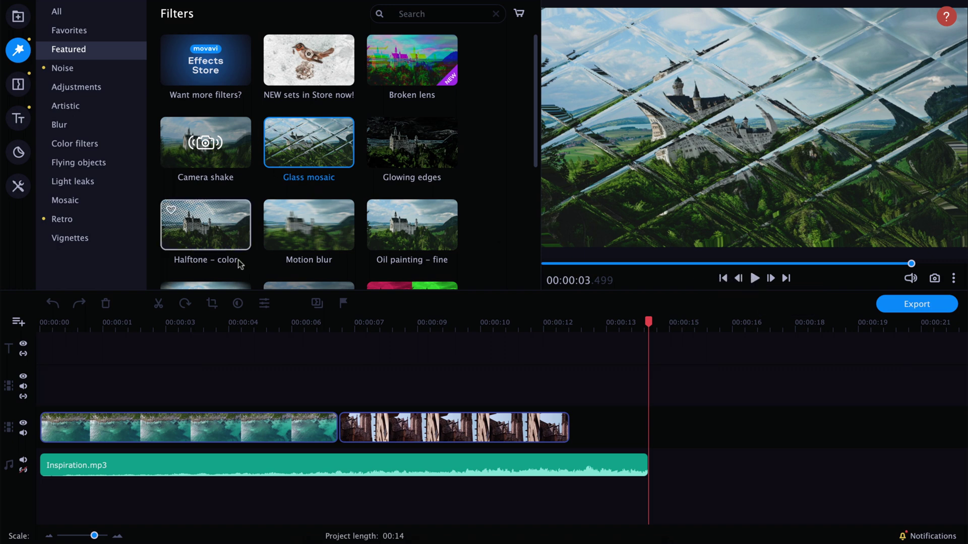
pyautogui.click(210, 331)
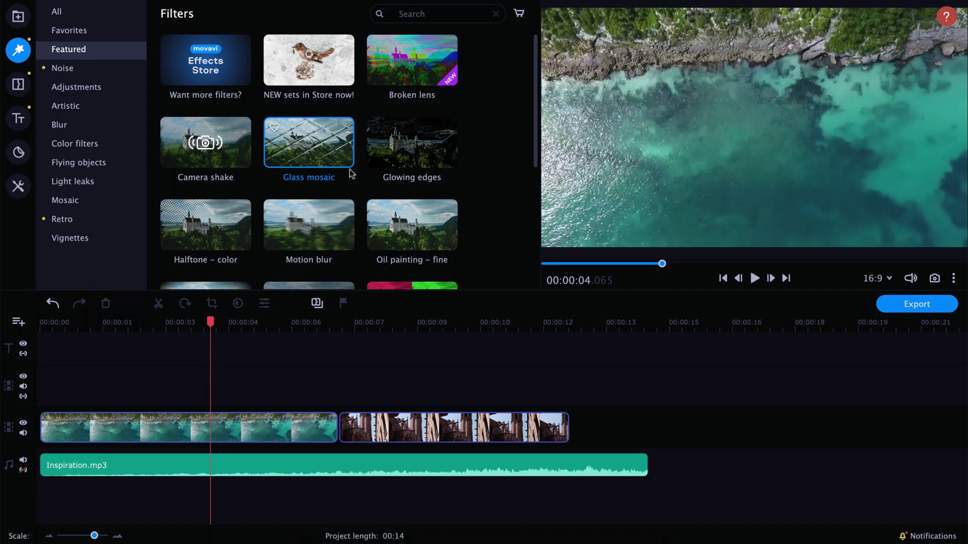
pyautogui.moveTo(307, 143); pyautogui.dragTo(217, 444)
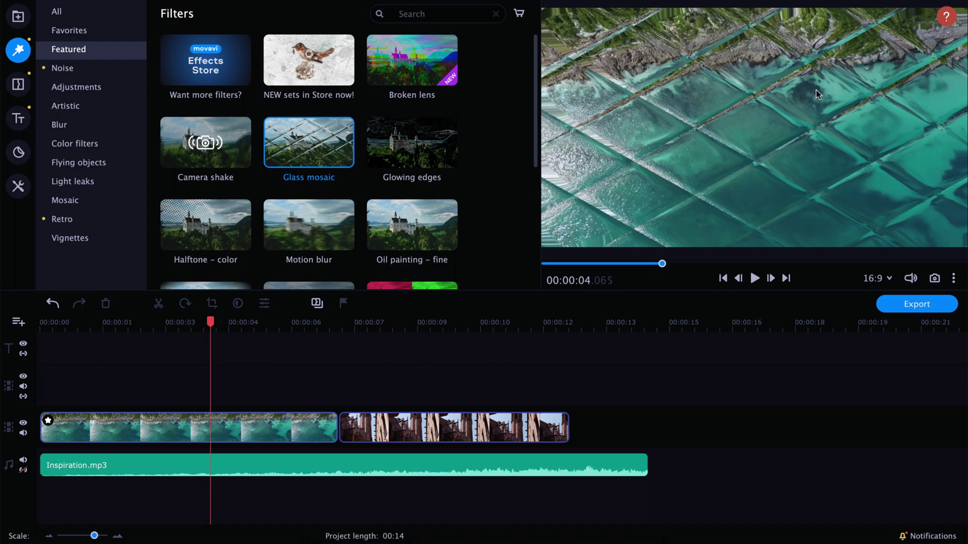
# Step: Browse the Artistic, Blur and Flying objects filters, and add Light leaks 1 to the first video clip
pyautogui.scroll(-1, 241, 188)
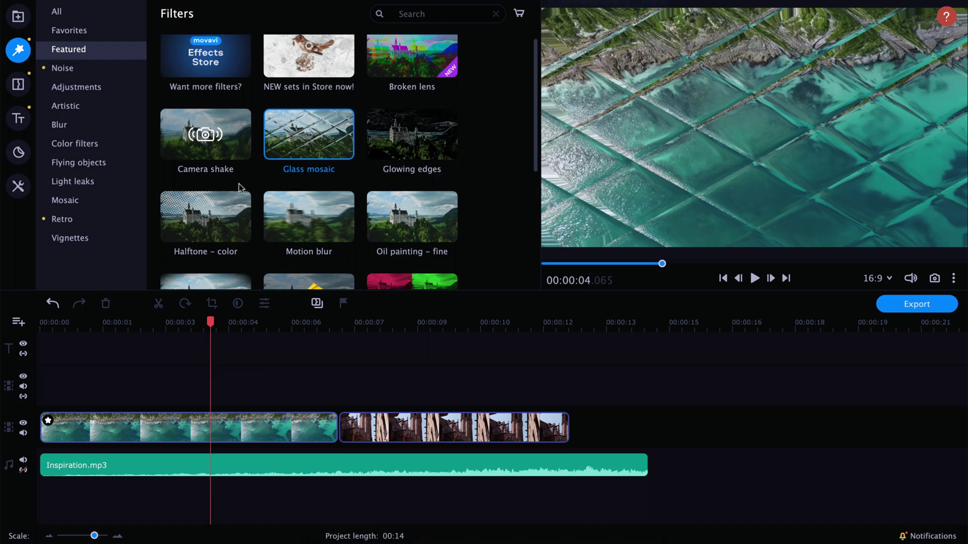
pyautogui.click(74, 103)
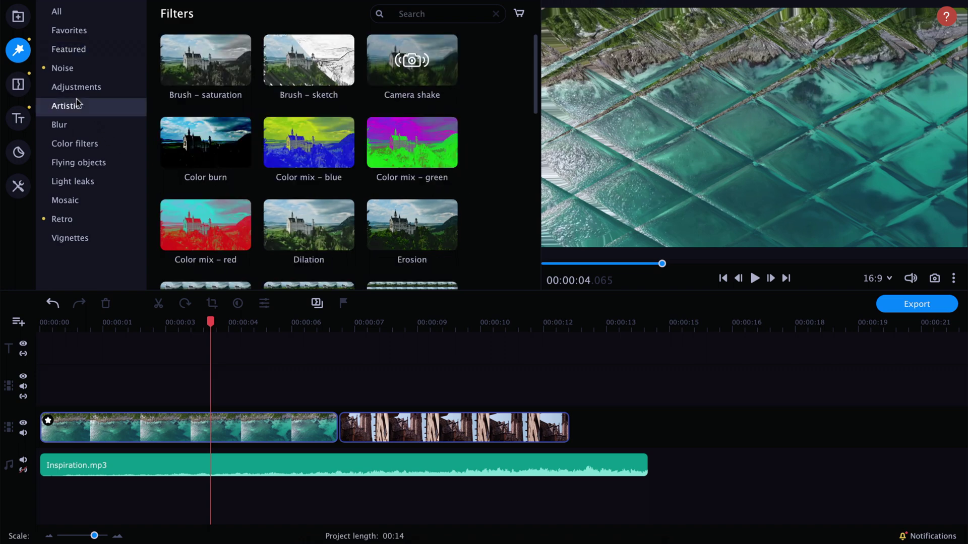
pyautogui.click(88, 130)
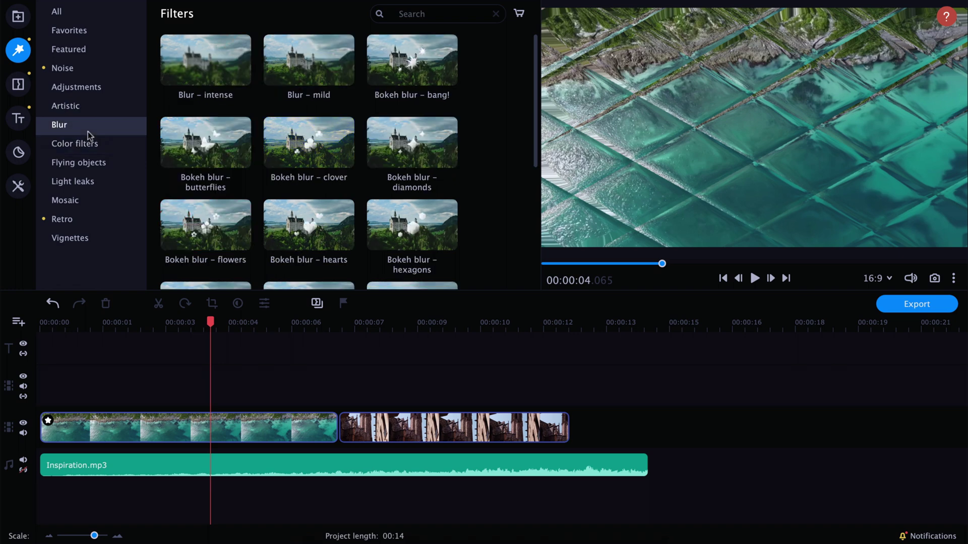
pyautogui.scroll(-5, 250, 181)
pyautogui.scroll(5, 252, 184)
pyautogui.click(80, 162)
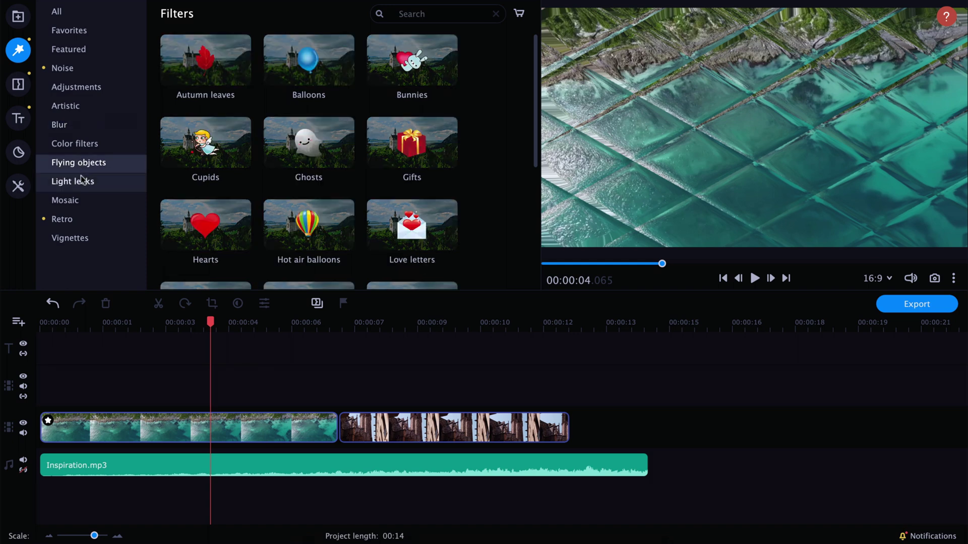
pyautogui.click(84, 182)
pyautogui.moveTo(189, 234); pyautogui.dragTo(127, 429)
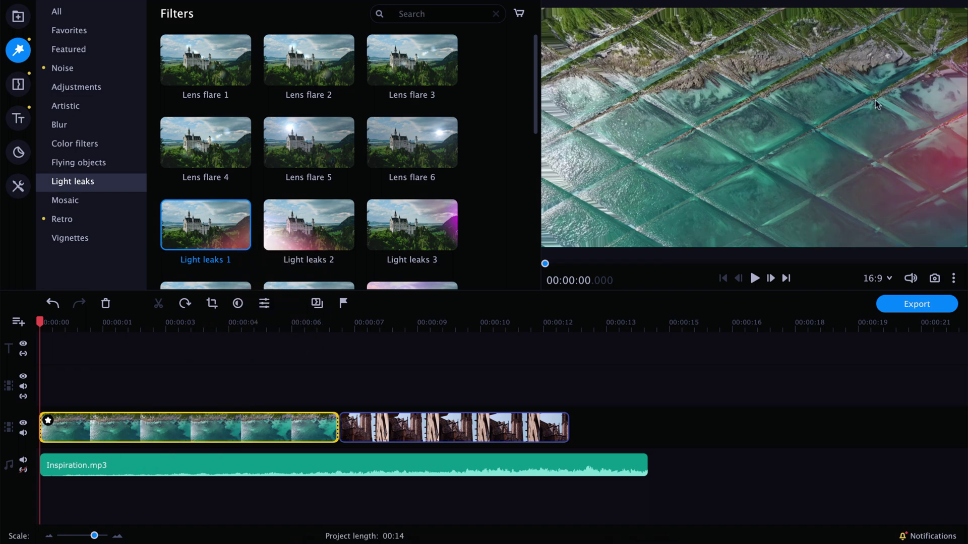
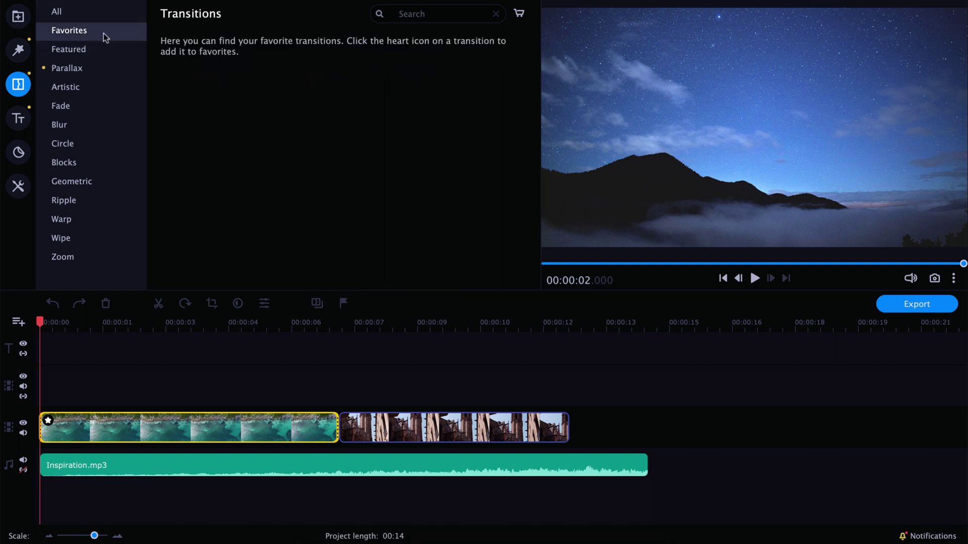
# Step: Browse the transition categories and place the Geometric transition Blinds ↓ between the two video clips
pyautogui.click(80, 88)
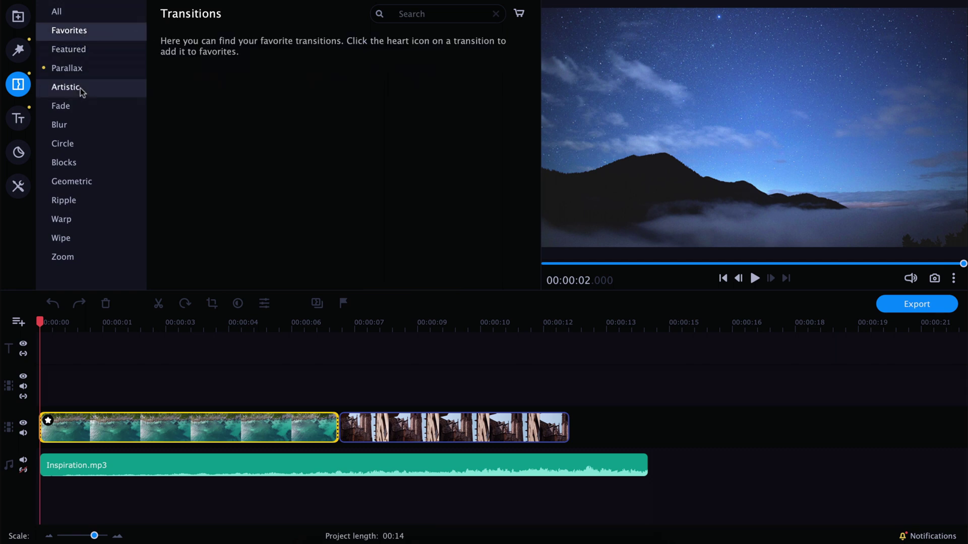
pyautogui.click(74, 123)
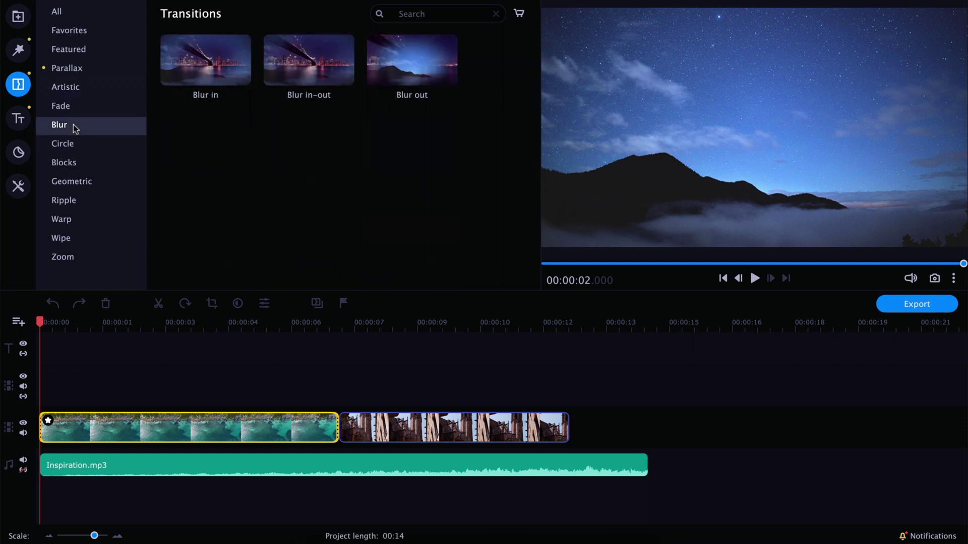
pyautogui.click(89, 146)
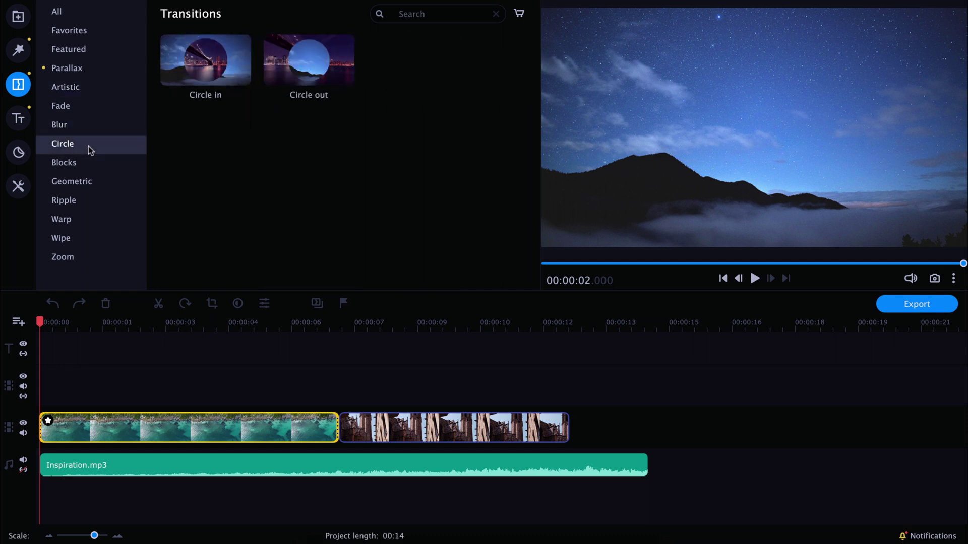
pyautogui.click(81, 186)
pyautogui.click(200, 132)
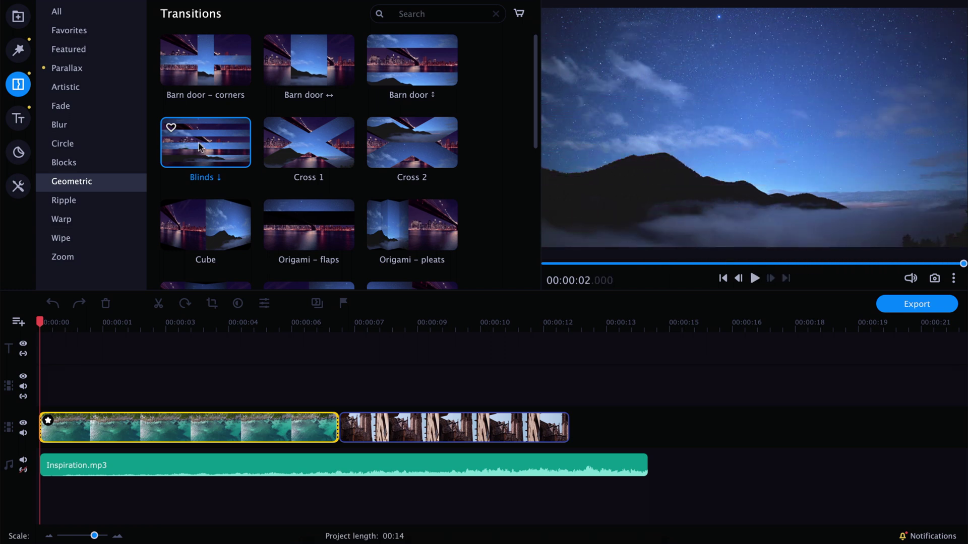
pyautogui.moveTo(196, 147)
pyautogui.mouseDown()
pyautogui.moveTo(323, 422)
pyautogui.moveTo(337, 429)
pyautogui.mouseUp()
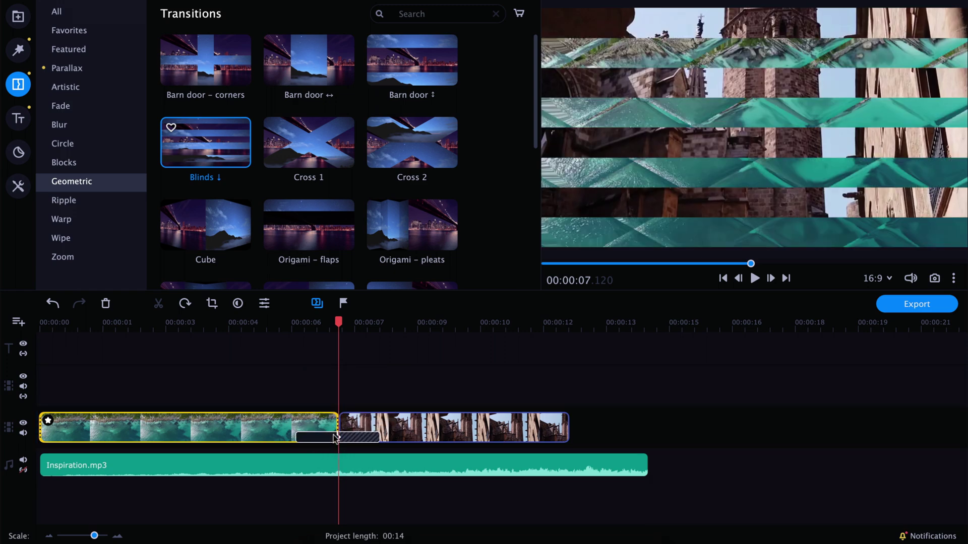
# Step: Preview the Blinds ↓ transition between the two video clips and set its duration to 4 seconds
pyautogui.click(273, 325)
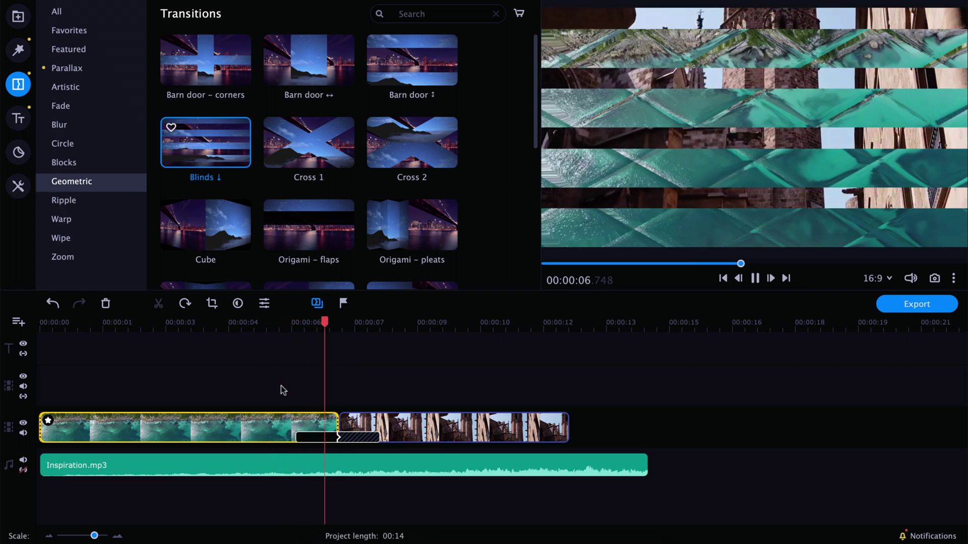
pyautogui.press('space')
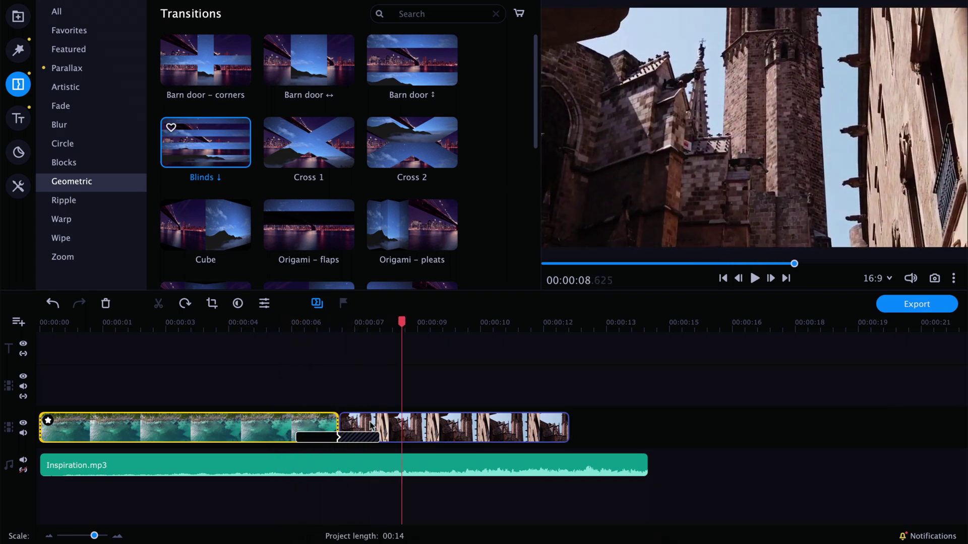
pyautogui.doubleClick(323, 436)
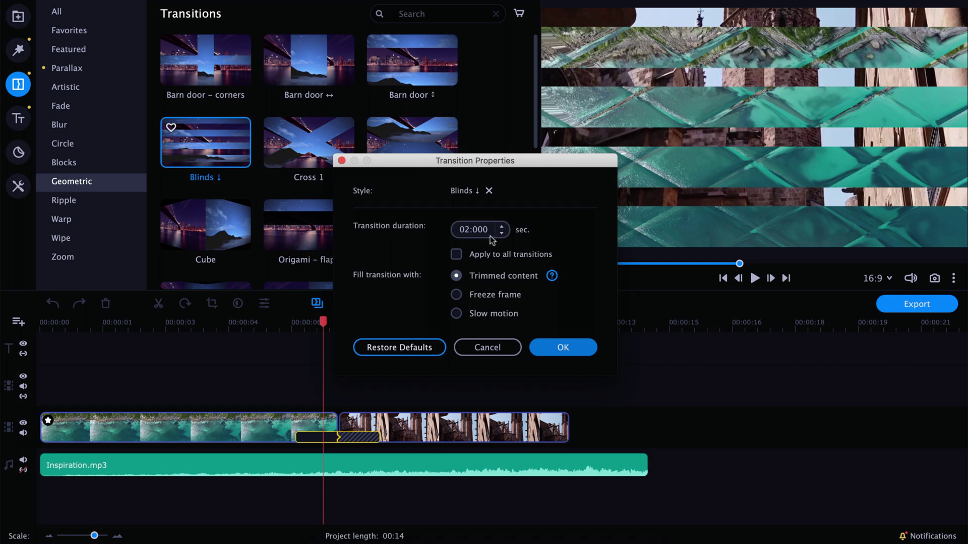
pyautogui.click(502, 226)
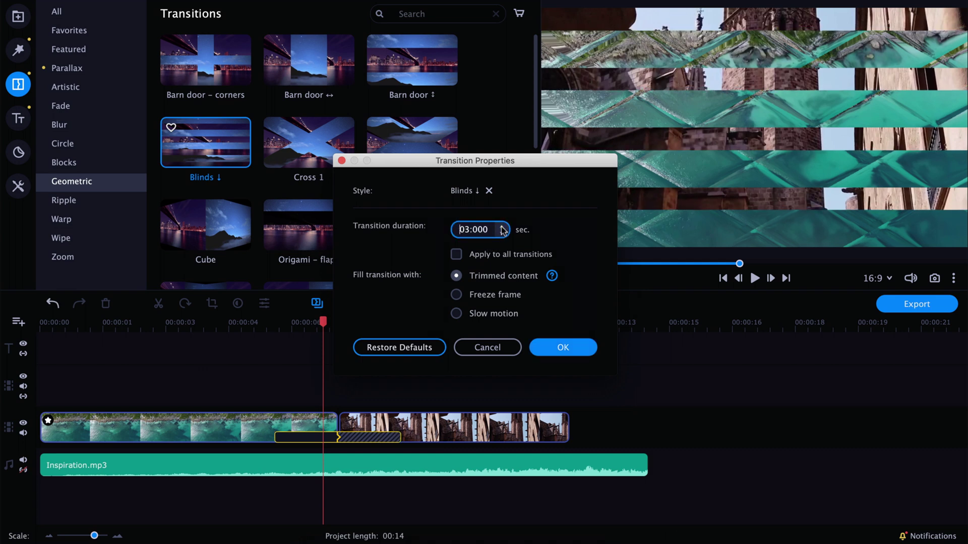
pyautogui.click(501, 226)
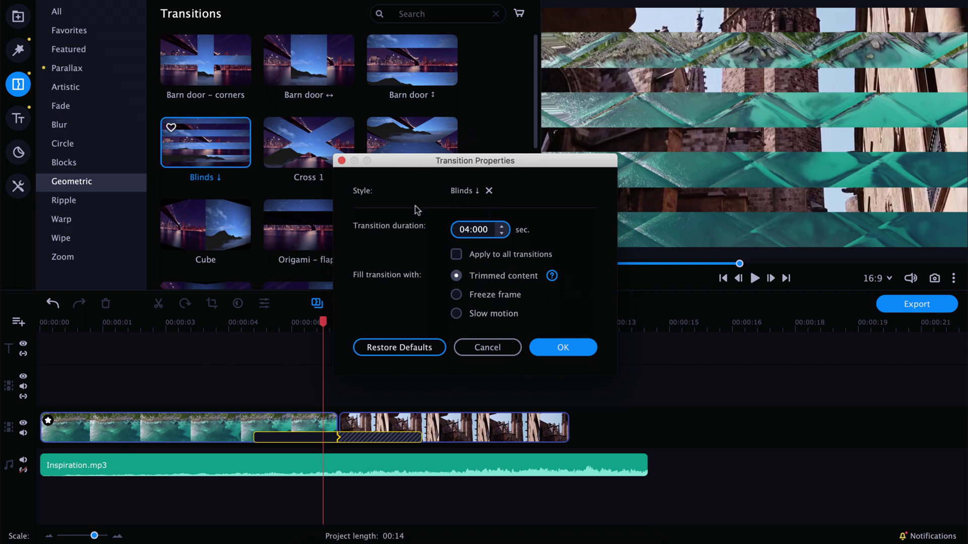
pyautogui.click(563, 347)
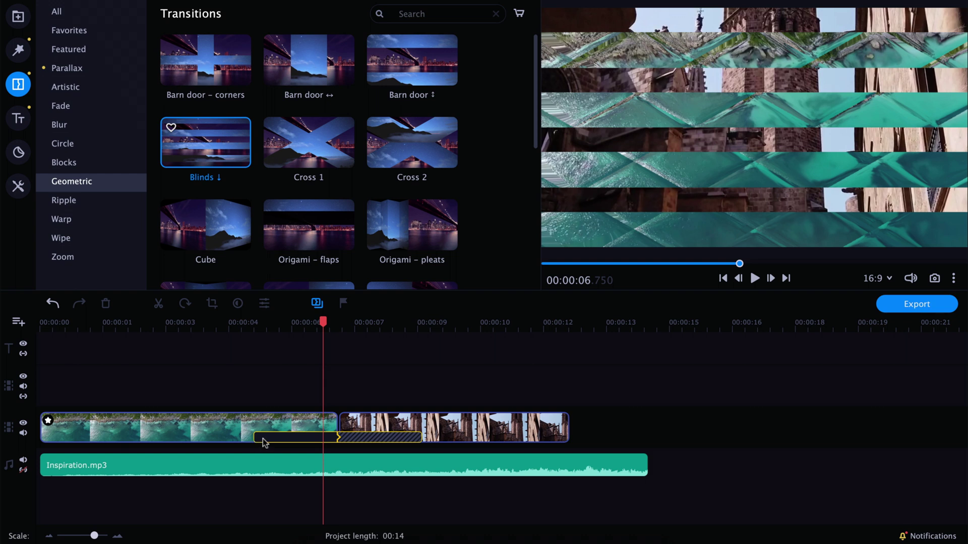
# Step: Add the Trendy circle title after the second video clip and change its wording to "THE BEST TUTORIAL VIDEOPLASTY"
pyautogui.click(16, 119)
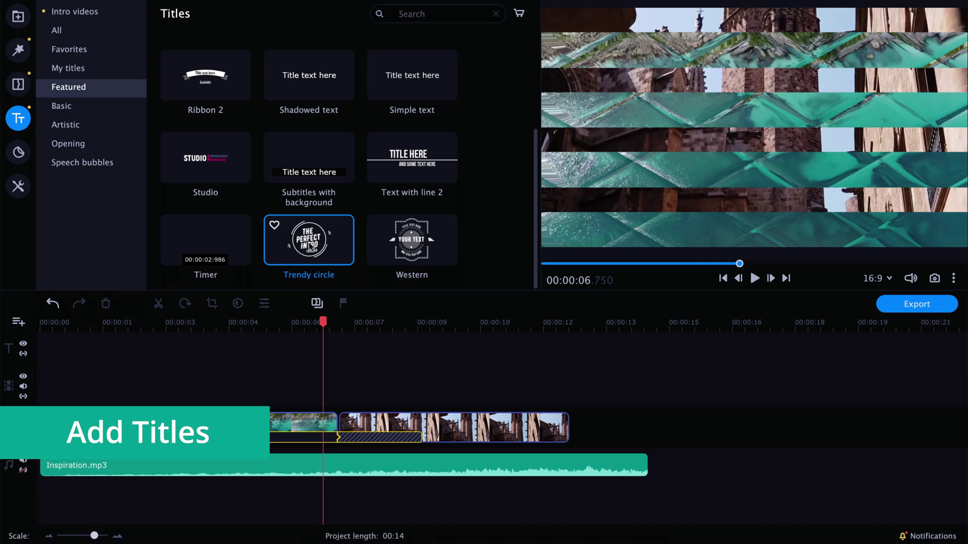
pyautogui.moveTo(291, 244); pyautogui.dragTo(590, 391)
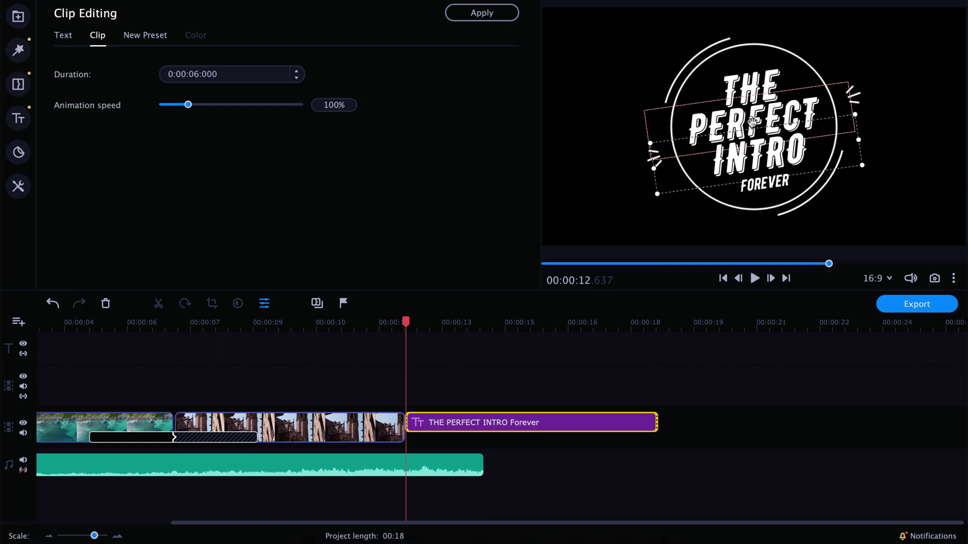
pyautogui.doubleClick(727, 127)
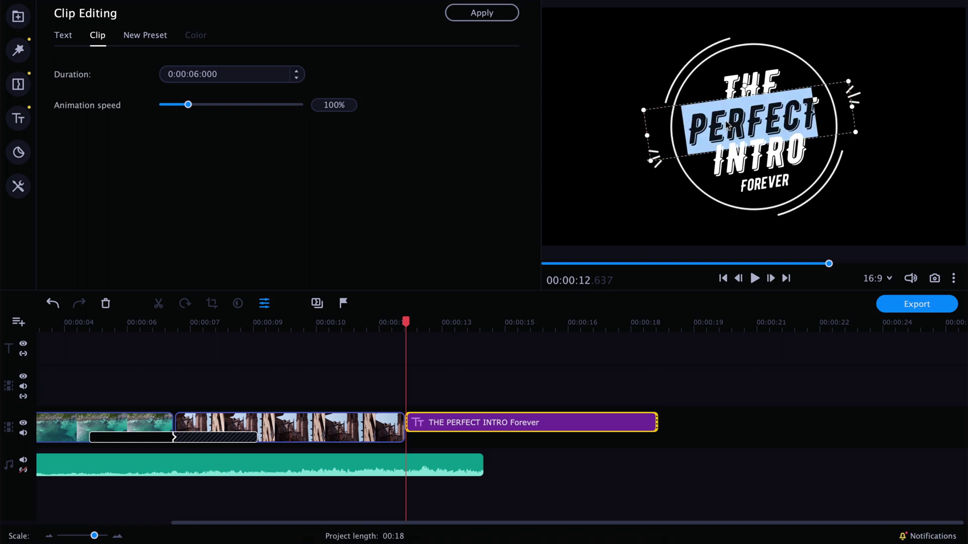
pyautogui.write('BEST')
pyautogui.doubleClick(732, 162)
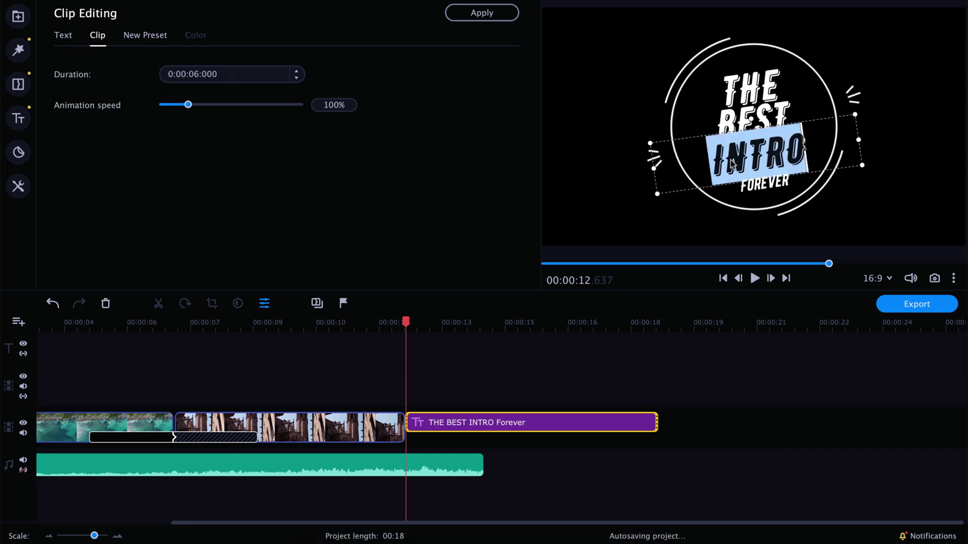
pyautogui.write('TUTORIAL')
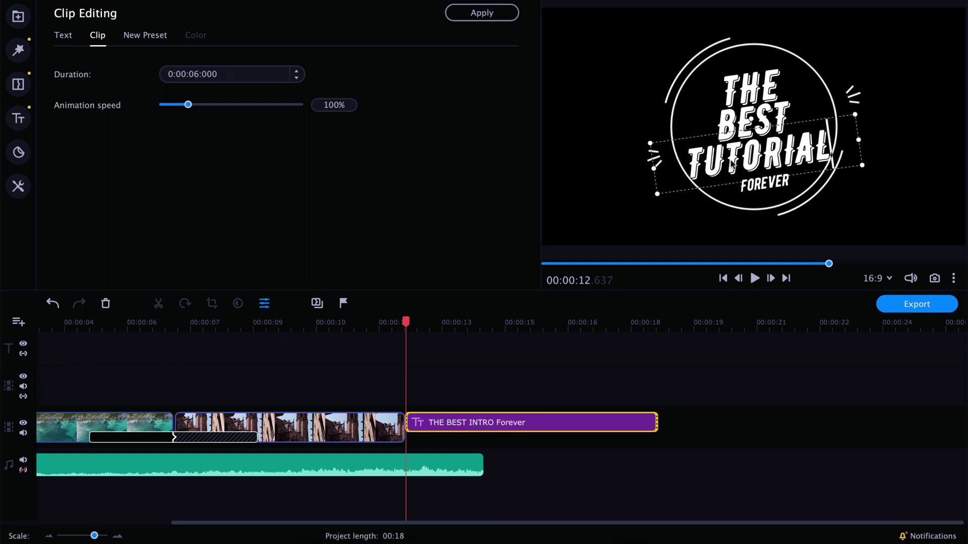
pyautogui.doubleClick(756, 187)
pyautogui.write('W')
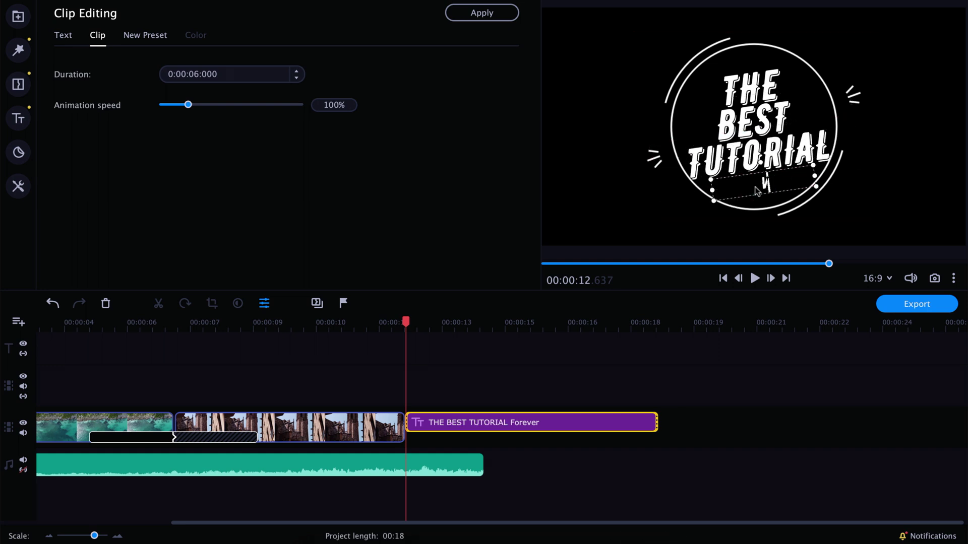
pyautogui.write('IDEOPLASTY')
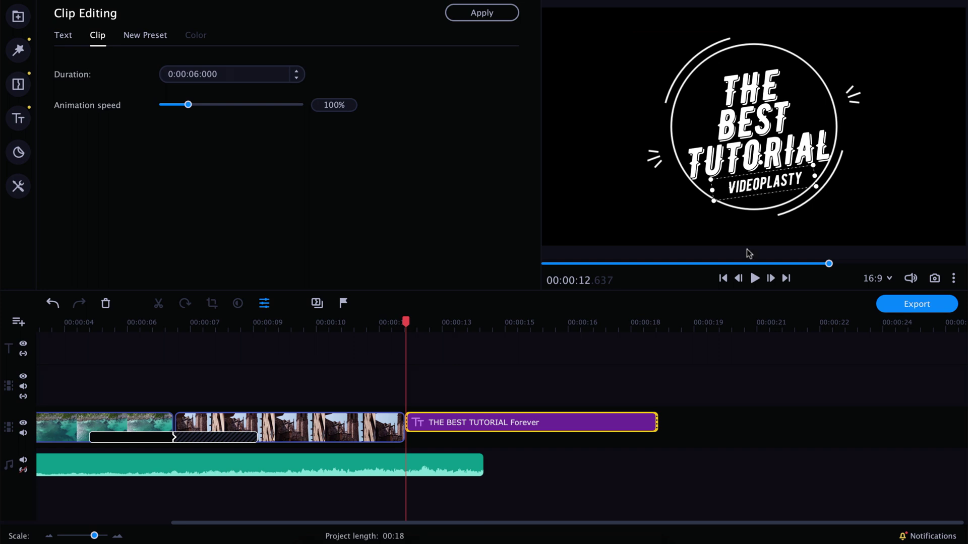
pyautogui.click(609, 226)
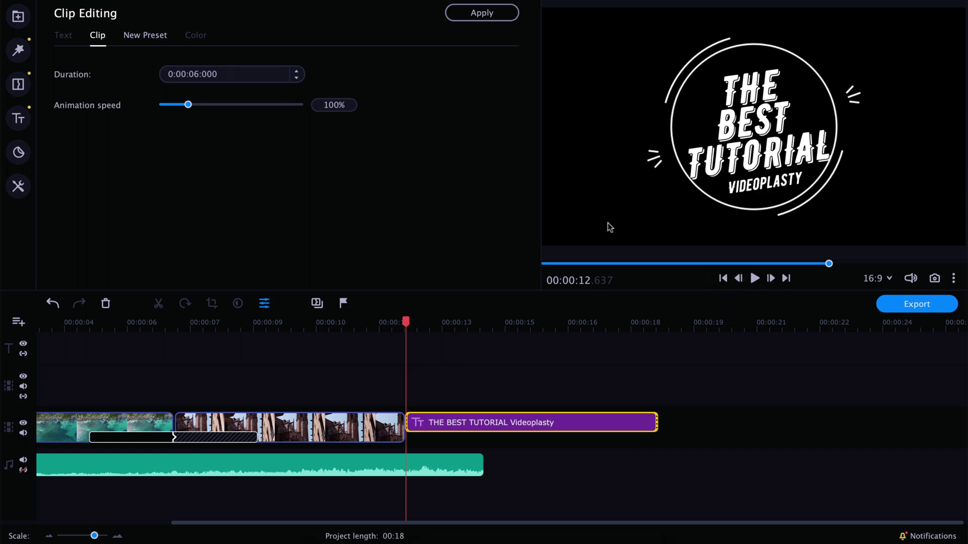
# Step: Examine the font and size options for the title's TUTORIAL line, and view the finished title in the preview
pyautogui.click(751, 156)
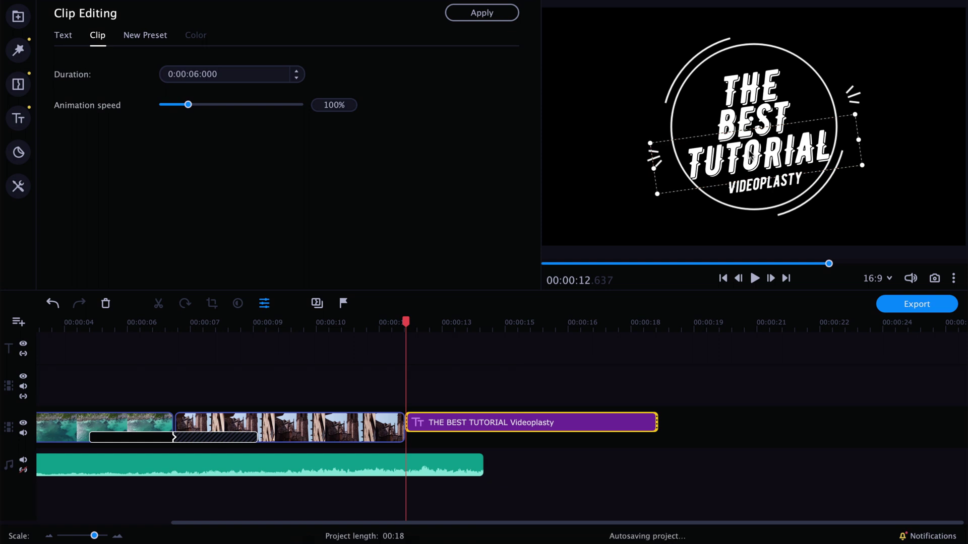
pyautogui.click(66, 37)
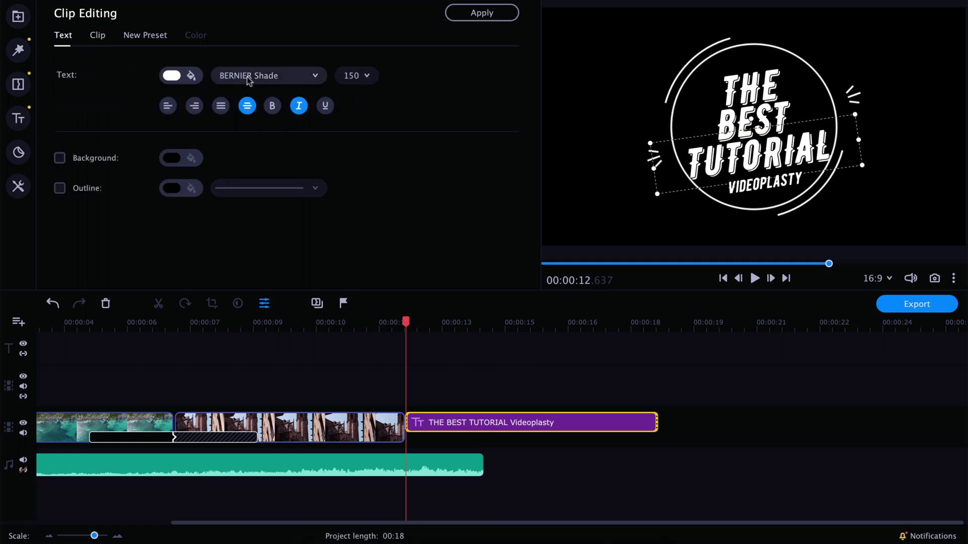
pyautogui.click(273, 81)
pyautogui.click(353, 75)
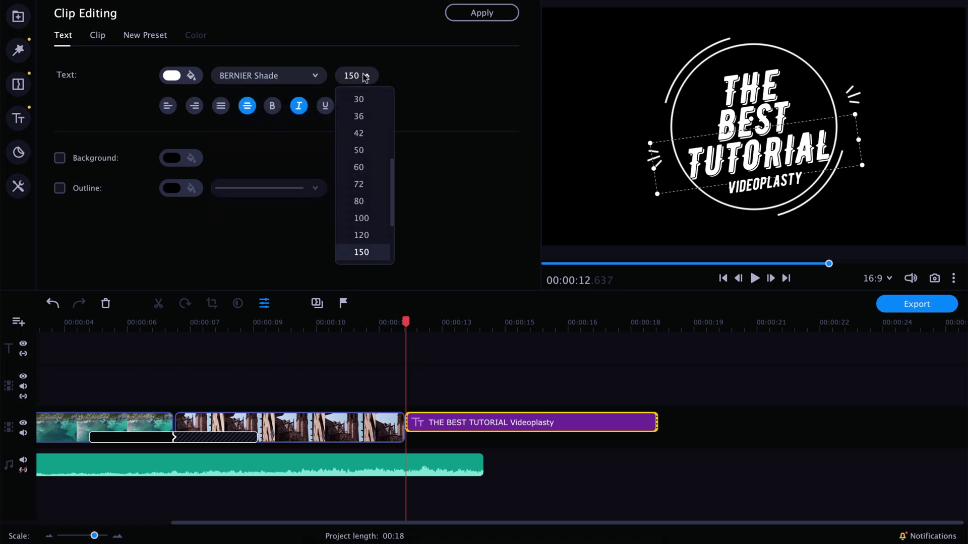
pyautogui.click(446, 91)
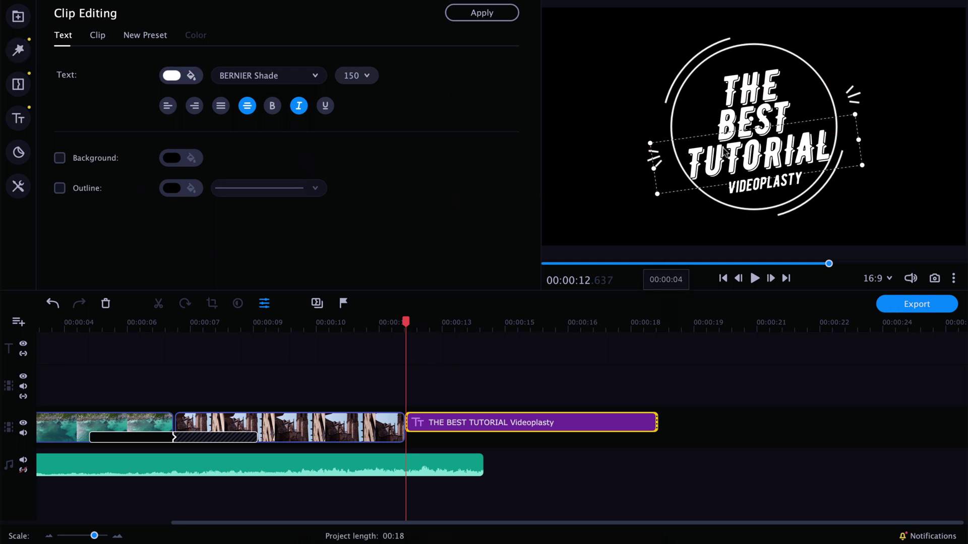
pyautogui.click(555, 364)
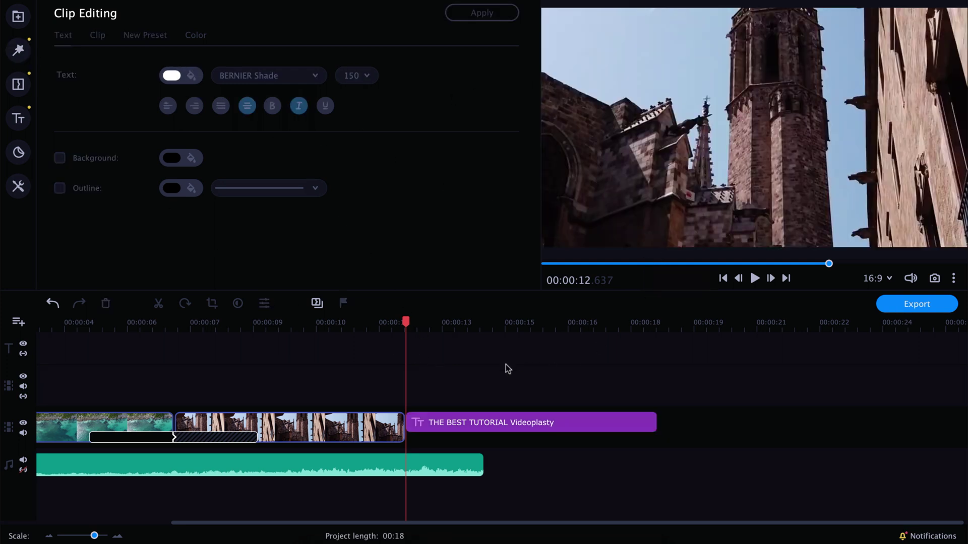
pyautogui.click(464, 328)
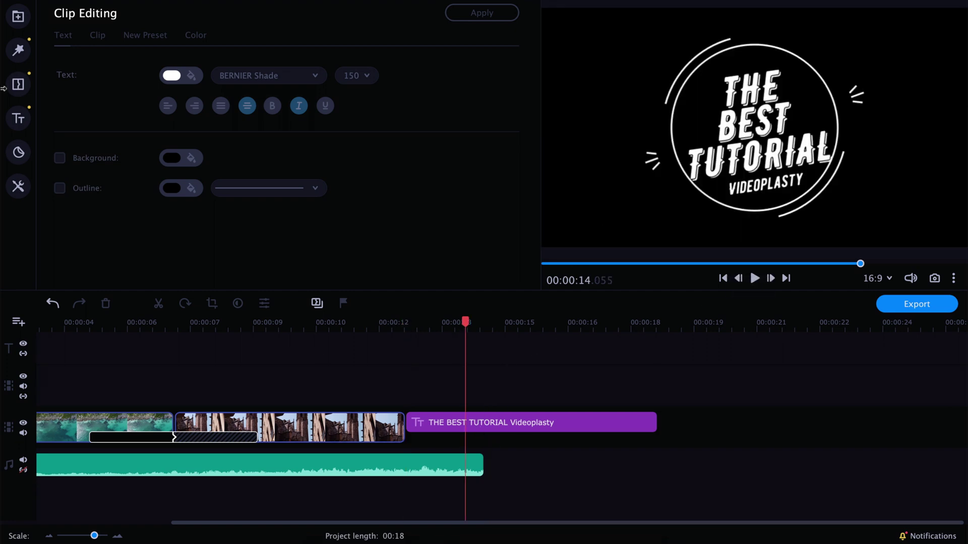
# Step: Add the Bokeh background after the title on the video track and move the title to the title track above it
pyautogui.click(18, 20)
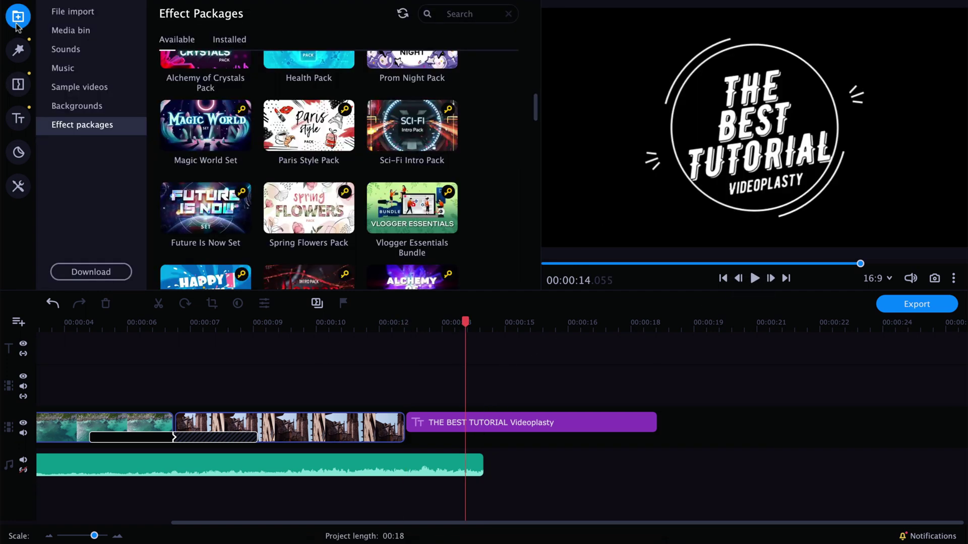
pyautogui.click(93, 109)
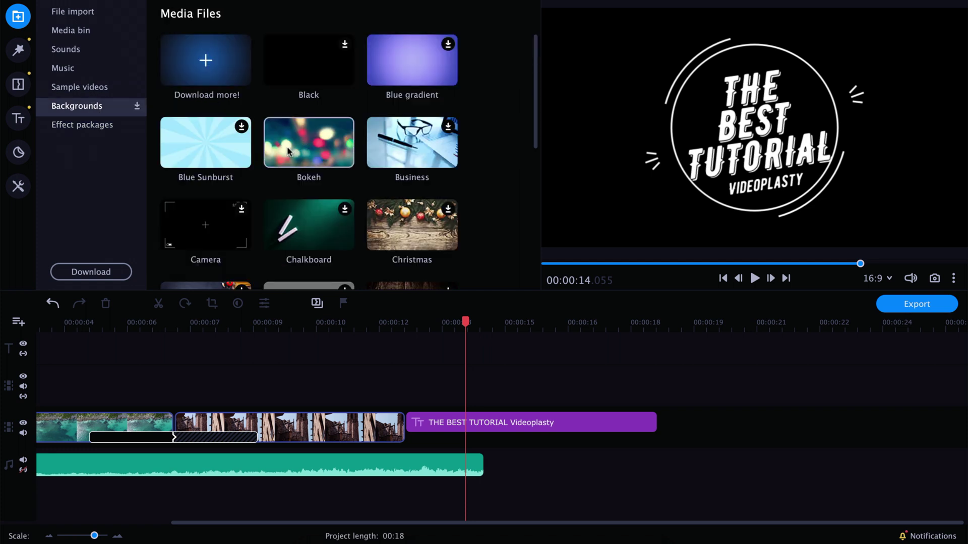
pyautogui.moveTo(286, 151); pyautogui.dragTo(675, 431)
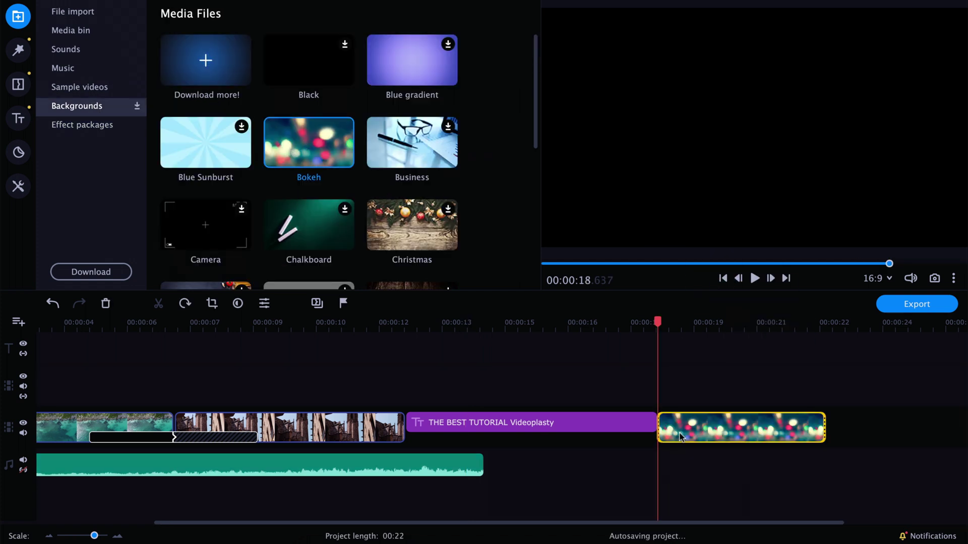
pyautogui.moveTo(445, 432); pyautogui.dragTo(437, 383)
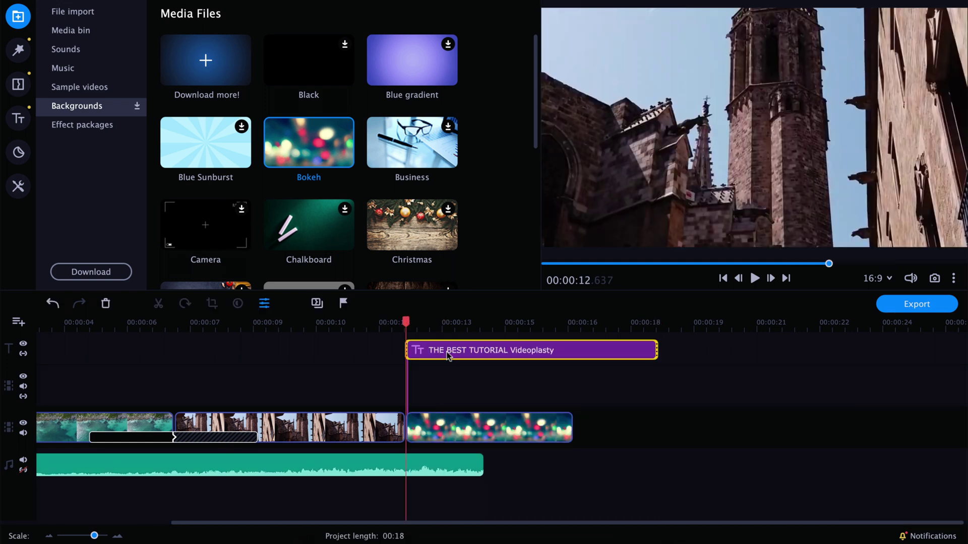
# Step: Play the title animation over the Bokeh background from just before the title begins
pyautogui.click(464, 328)
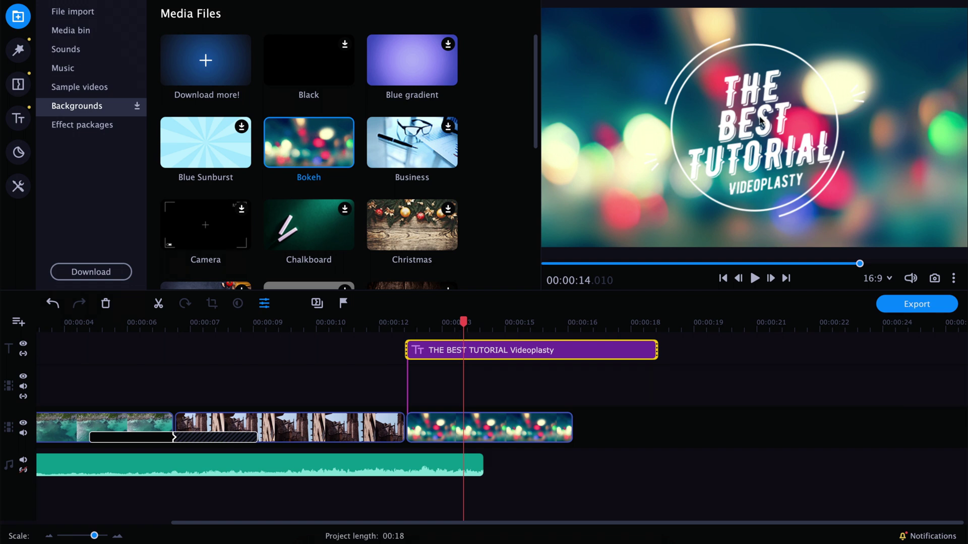
pyautogui.click(409, 327)
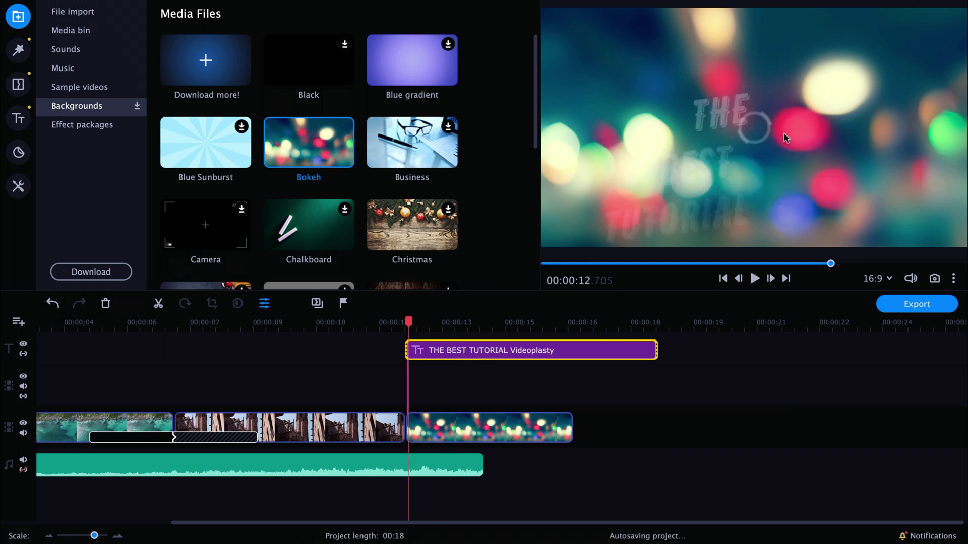
pyautogui.moveTo(409, 323); pyautogui.dragTo(399, 322)
pyautogui.press('space')
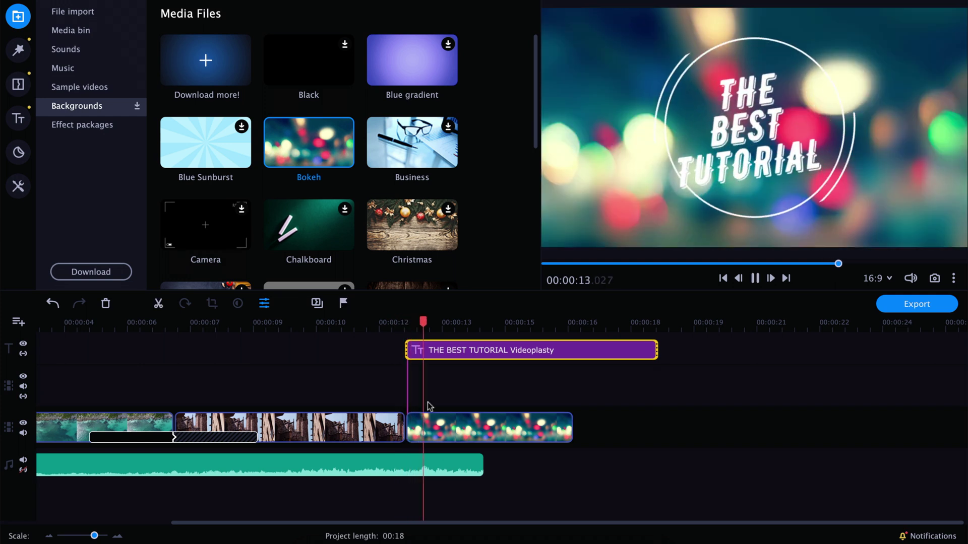
pyautogui.press('space')
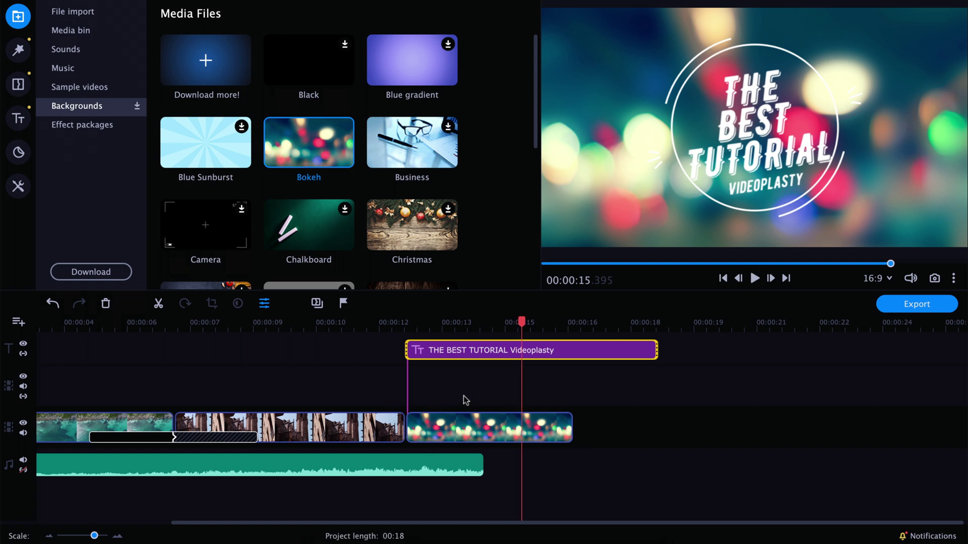
# Step: Browse the sticker collection, looking through the Featured and Love categories
pyautogui.click(18, 152)
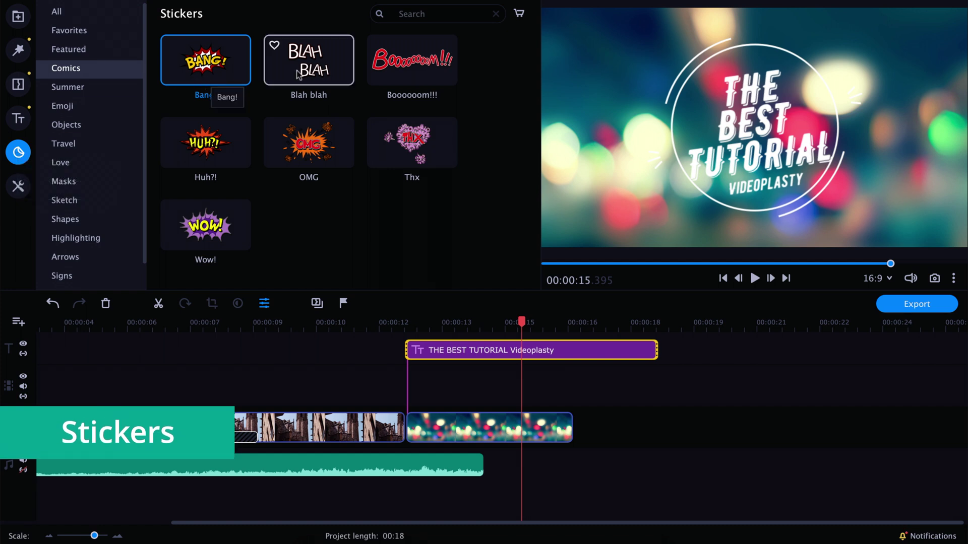
pyautogui.click(84, 55)
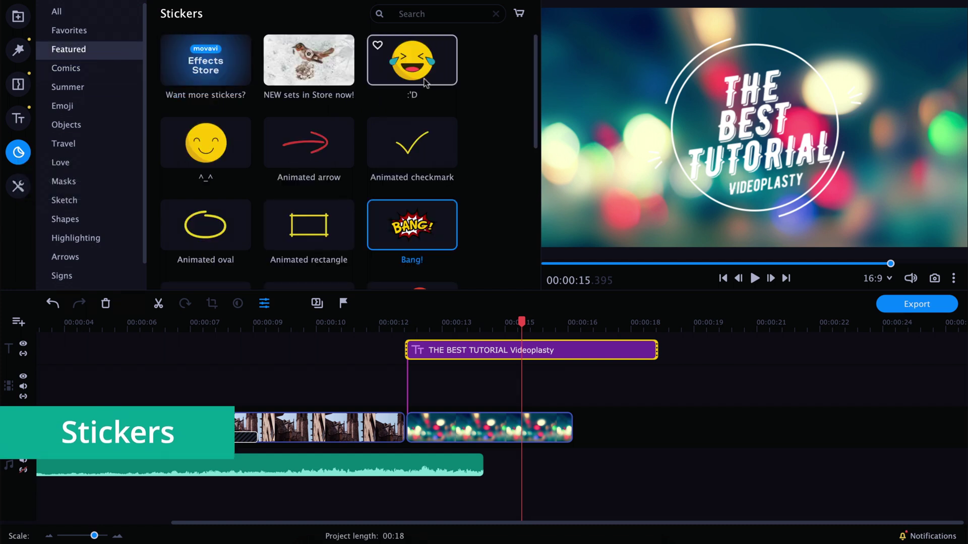
pyautogui.scroll(-6, 403, 90)
pyautogui.scroll(6, 410, 112)
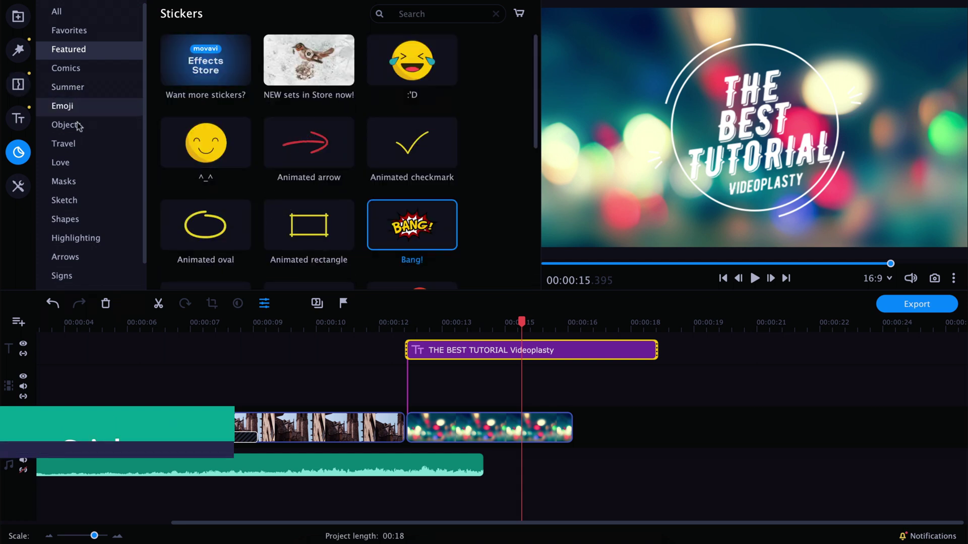
pyautogui.scroll(-1, 88, 192)
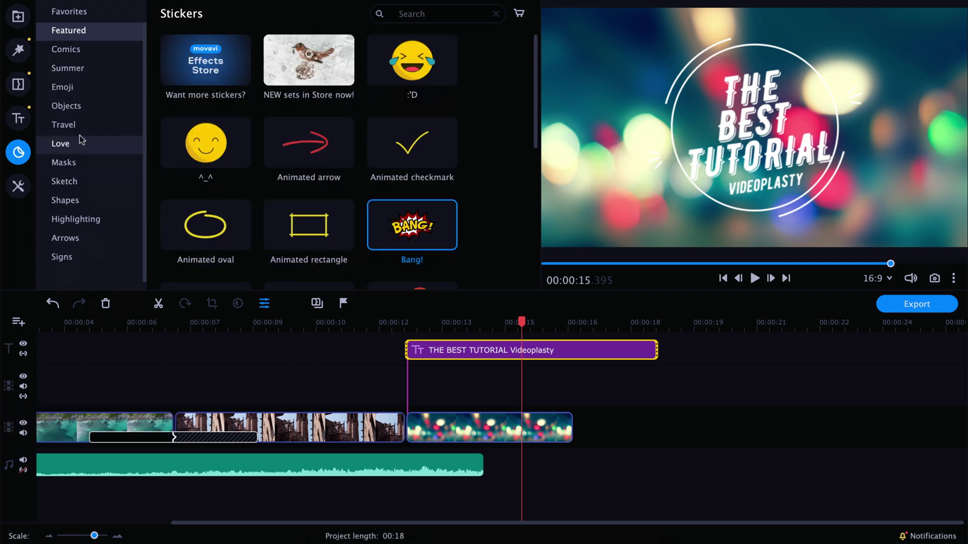
pyautogui.click(79, 150)
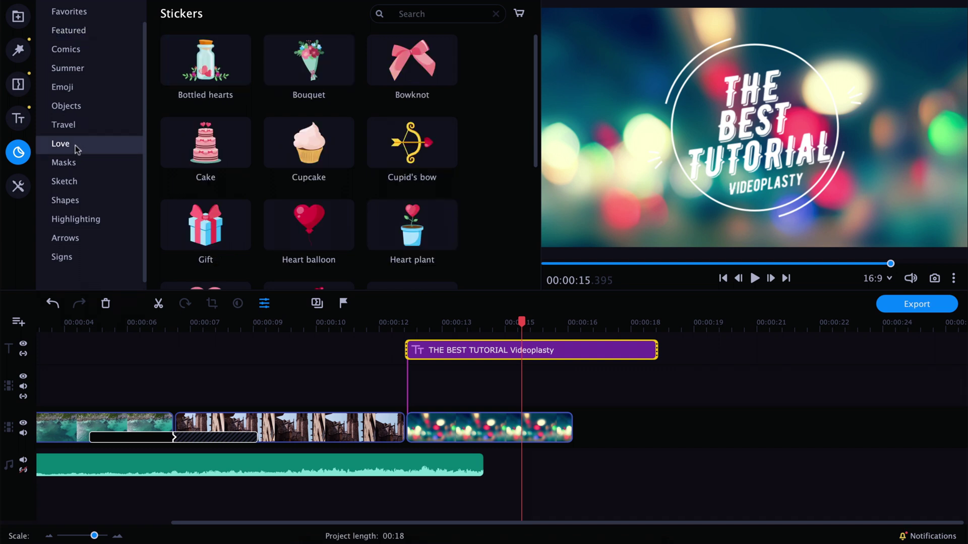
pyautogui.scroll(1, 93, 133)
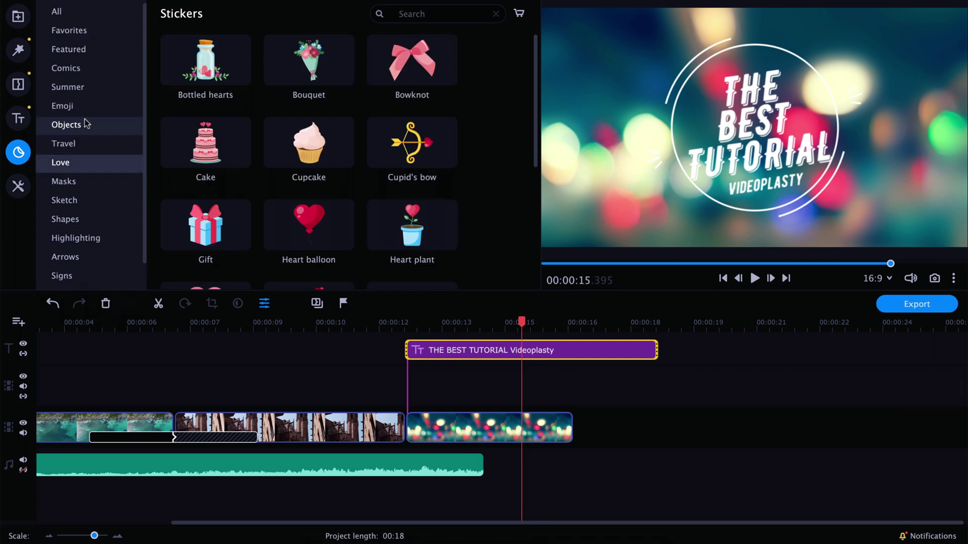
pyautogui.click(85, 49)
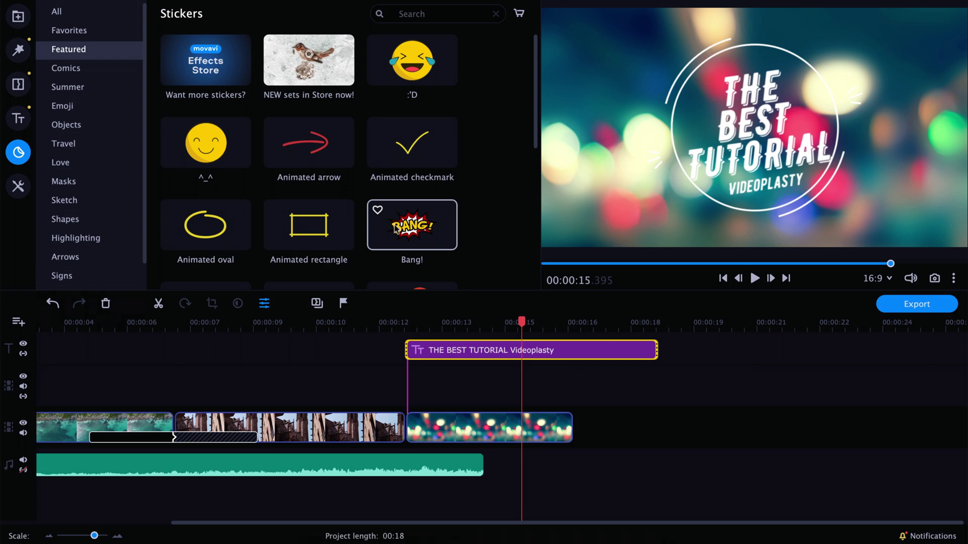
# Step: Add the Bang! sticker over the second half of the church clip, then enlarge it and place it in the frame's upper-right corner
pyautogui.moveTo(409, 225); pyautogui.dragTo(290, 351)
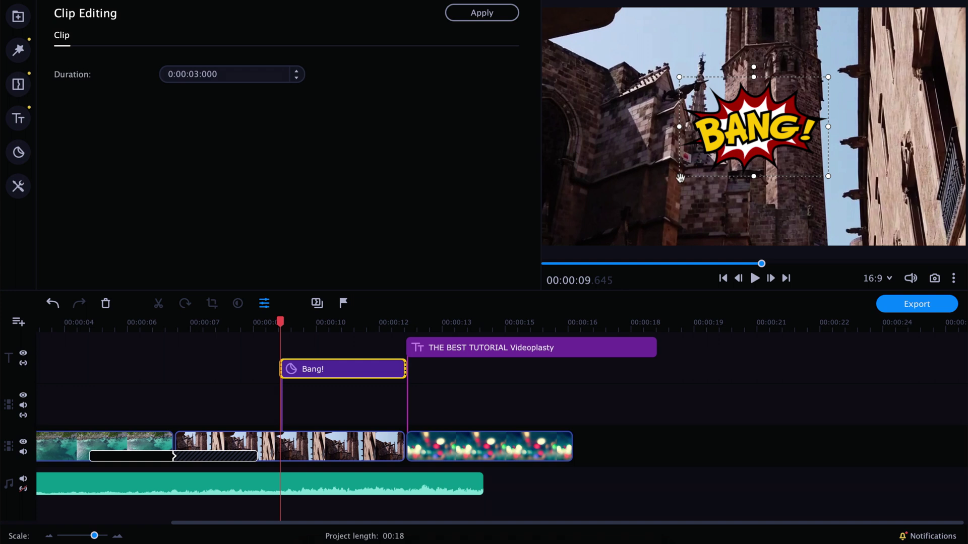
pyautogui.moveTo(680, 176); pyautogui.dragTo(569, 246)
pyautogui.moveTo(683, 187); pyautogui.dragTo(817, 118)
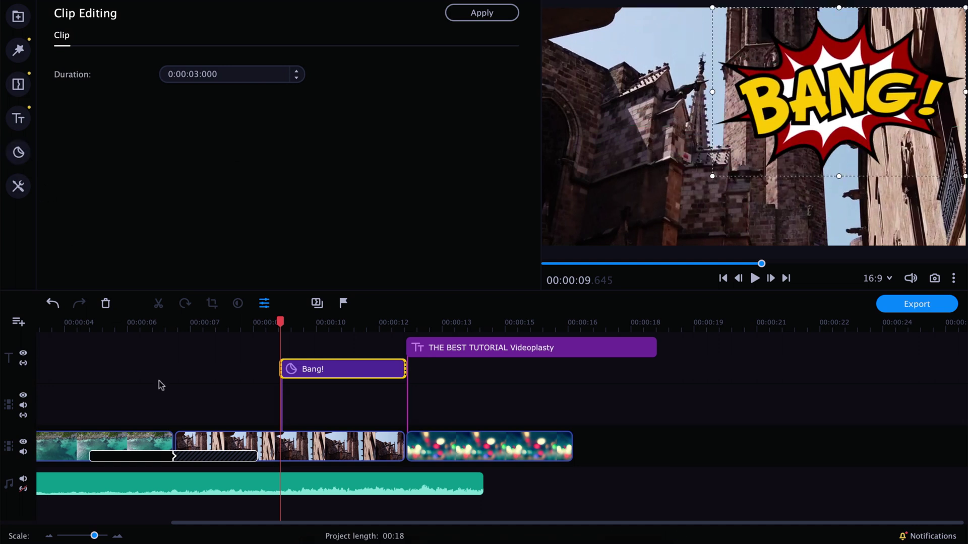
# Step: Apply the easy Slide → animation to the Bang! sticker near its beginning
pyautogui.click(18, 187)
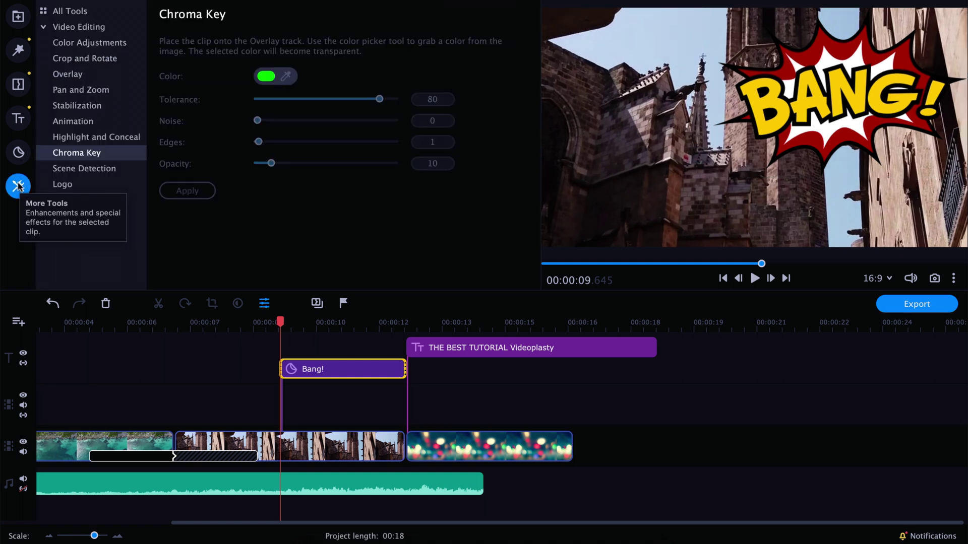
pyautogui.click(87, 123)
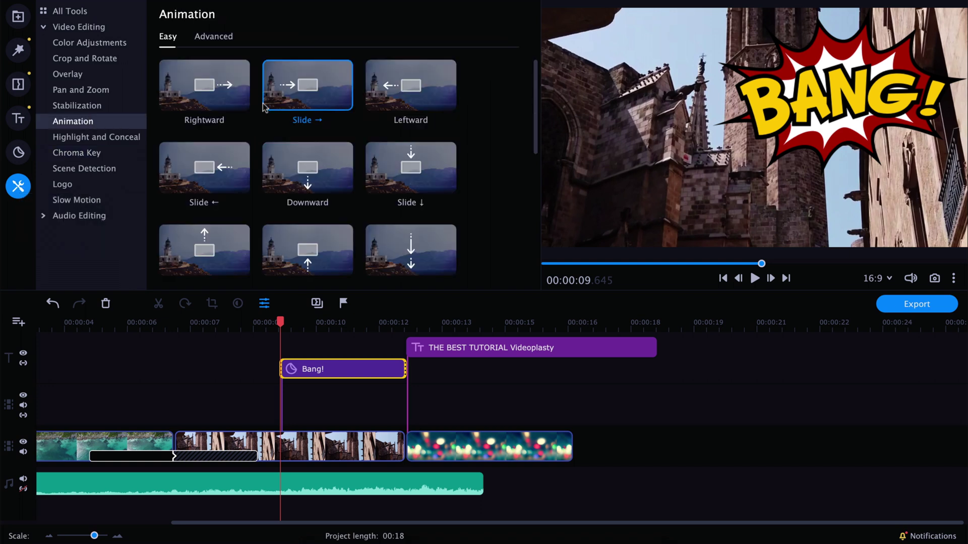
pyautogui.scroll(-5, 237, 129)
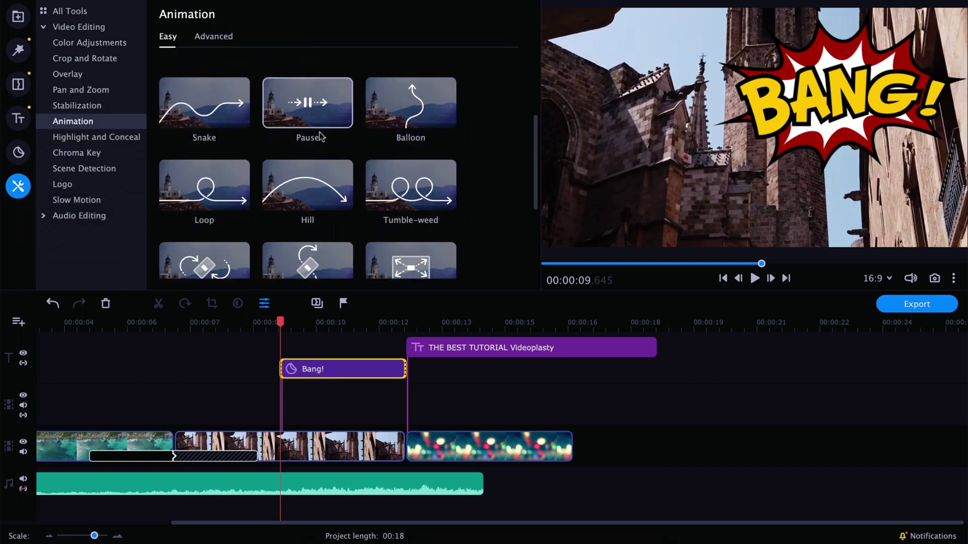
pyautogui.scroll(5, 358, 143)
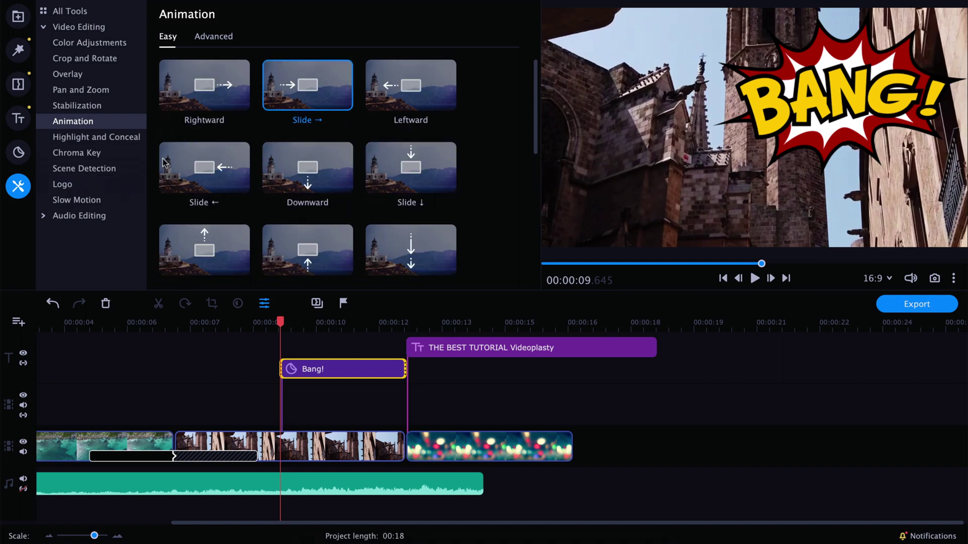
pyautogui.click(297, 157)
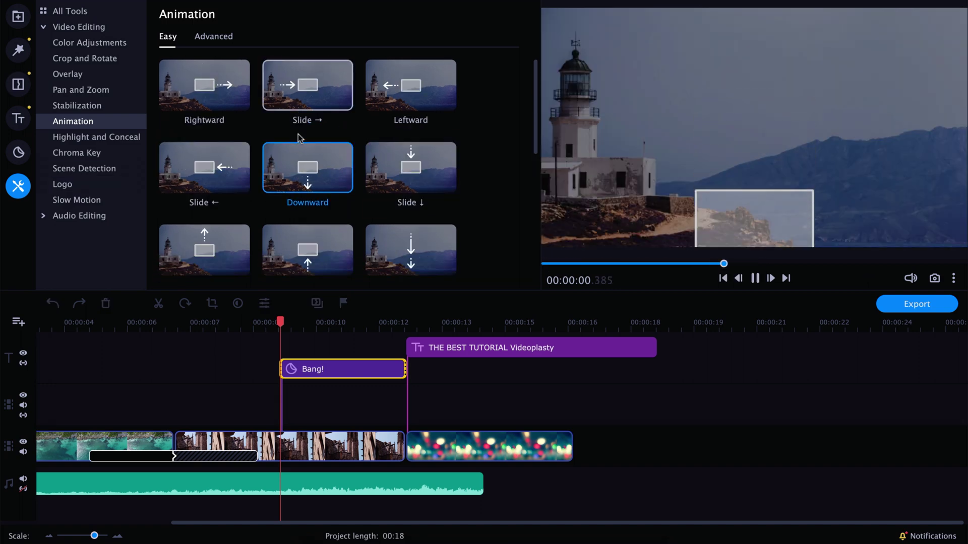
pyautogui.click(291, 103)
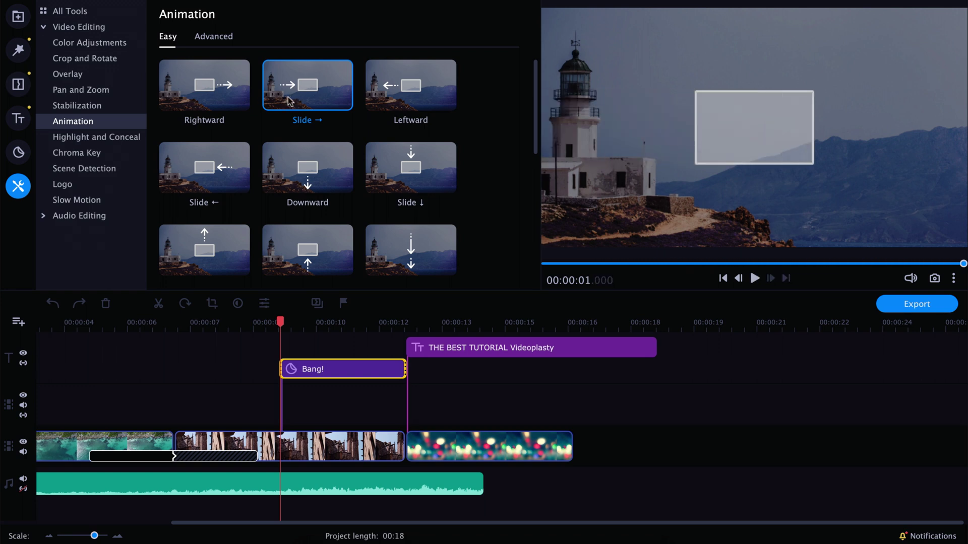
pyautogui.moveTo(295, 101); pyautogui.dragTo(300, 371)
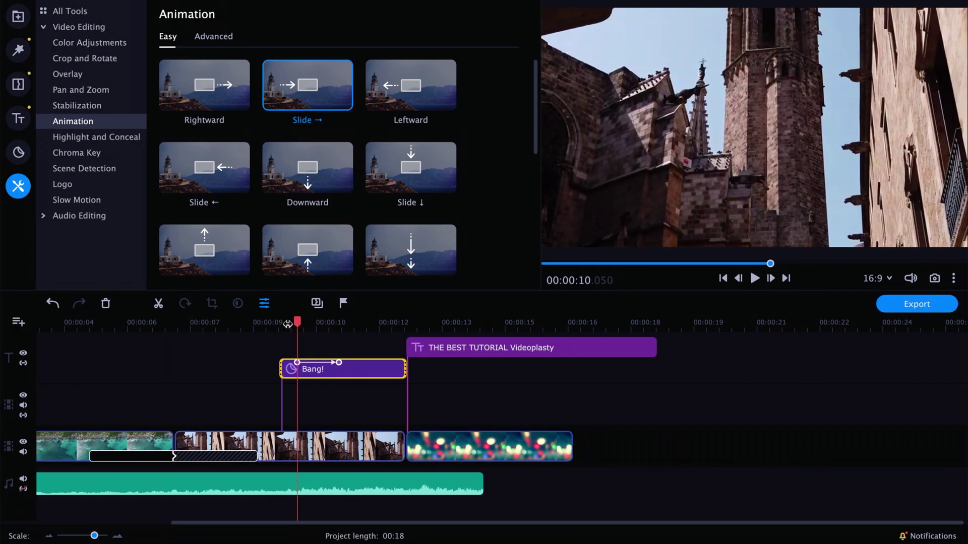
# Step: Play the sticker's slide animation from just before the sticker begins
pyautogui.click(262, 311)
pyautogui.press('space')
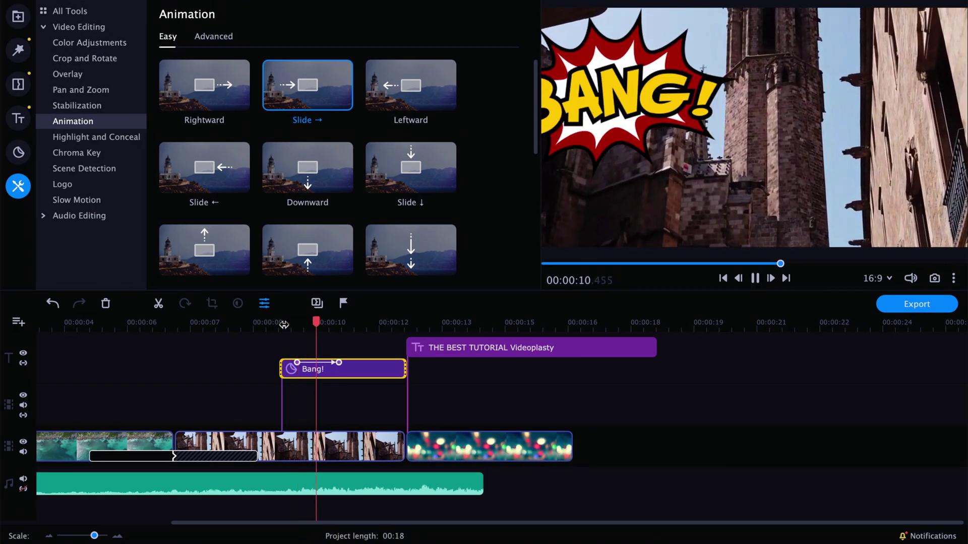
pyautogui.press('space')
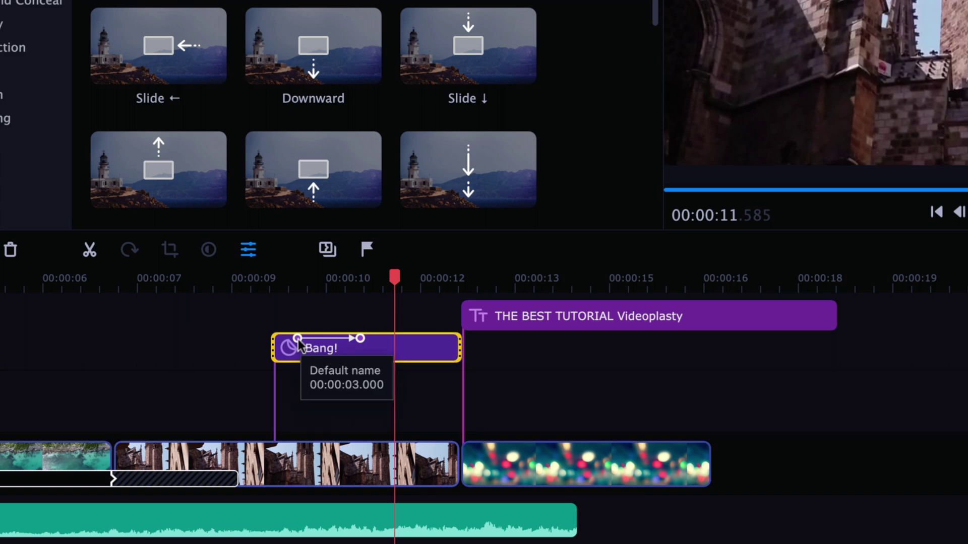
# Step: Retime the slide animation to run from the sticker's beginning to 00:00:10.485, and play it back
pyautogui.click(297, 360)
pyautogui.moveTo(292, 339); pyautogui.dragTo(273, 341)
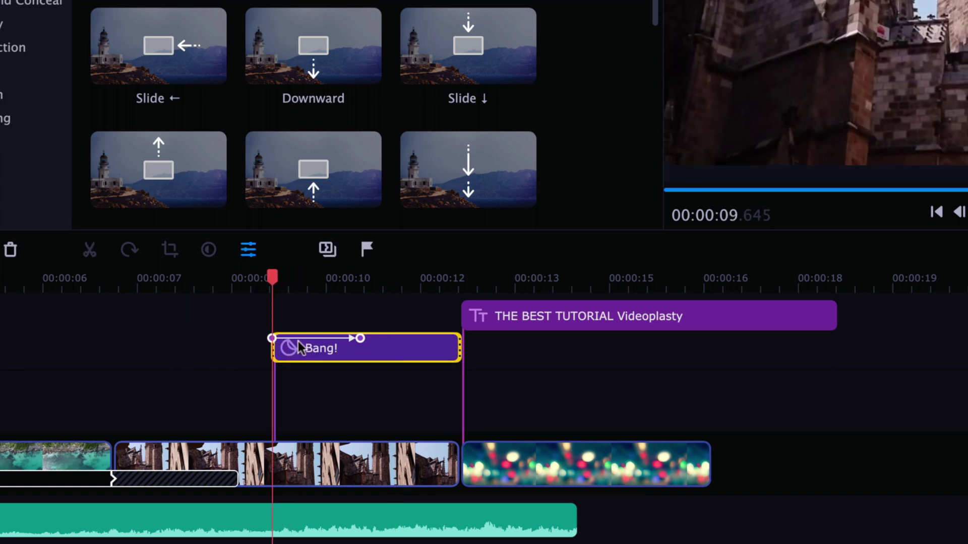
pyautogui.moveTo(358, 338); pyautogui.dragTo(315, 362)
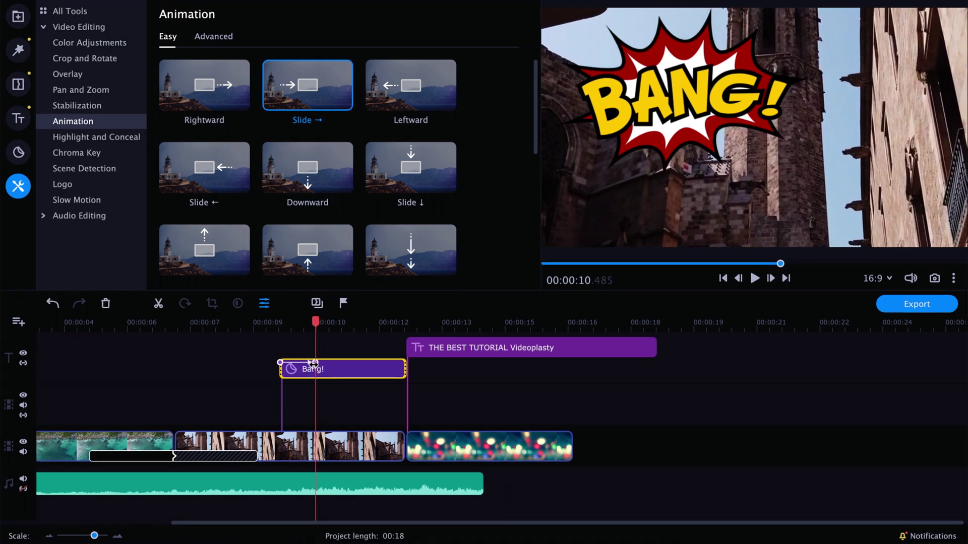
pyautogui.click(262, 326)
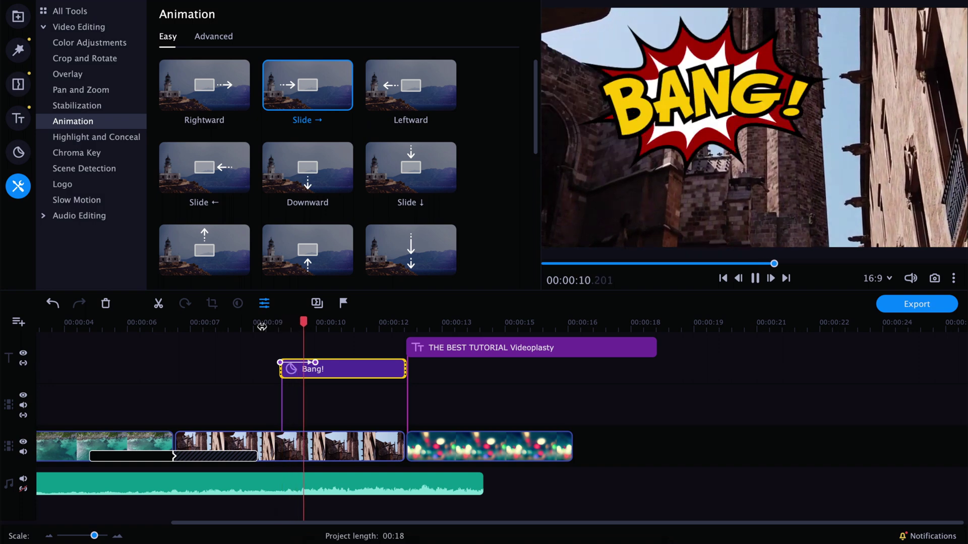
pyautogui.press('space')
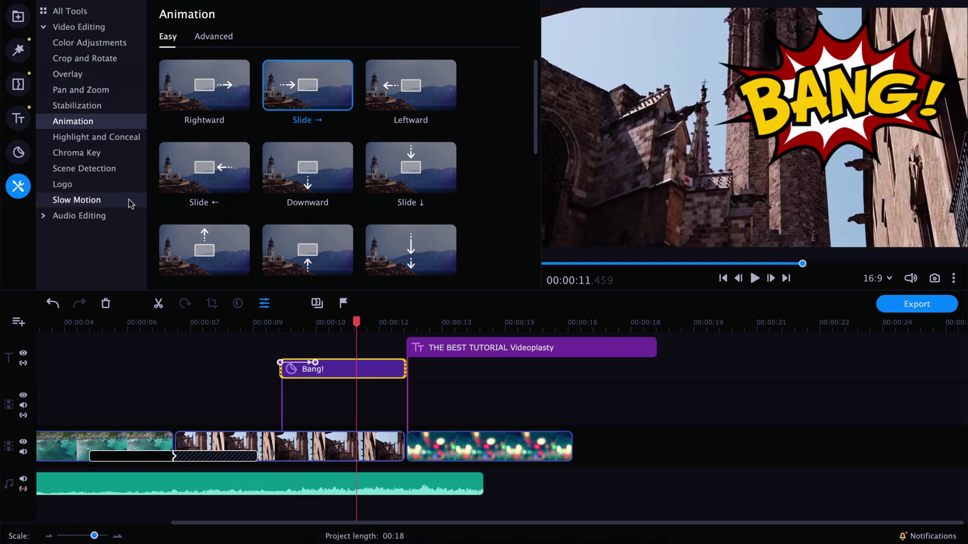
# Step: Examine the Video Stabilization accuracy and shaking options for the coastline clip, and leave without stabilizing
pyautogui.click(99, 107)
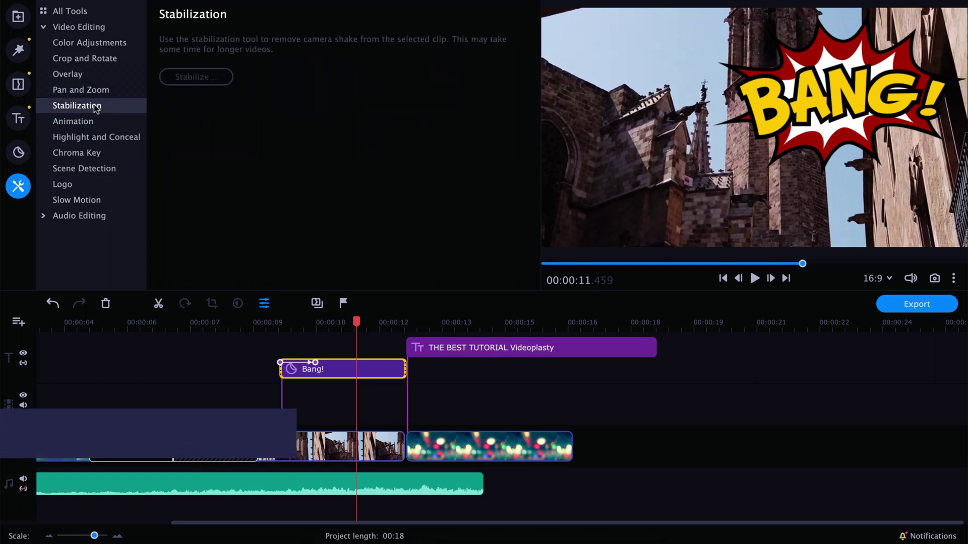
pyautogui.click(60, 446)
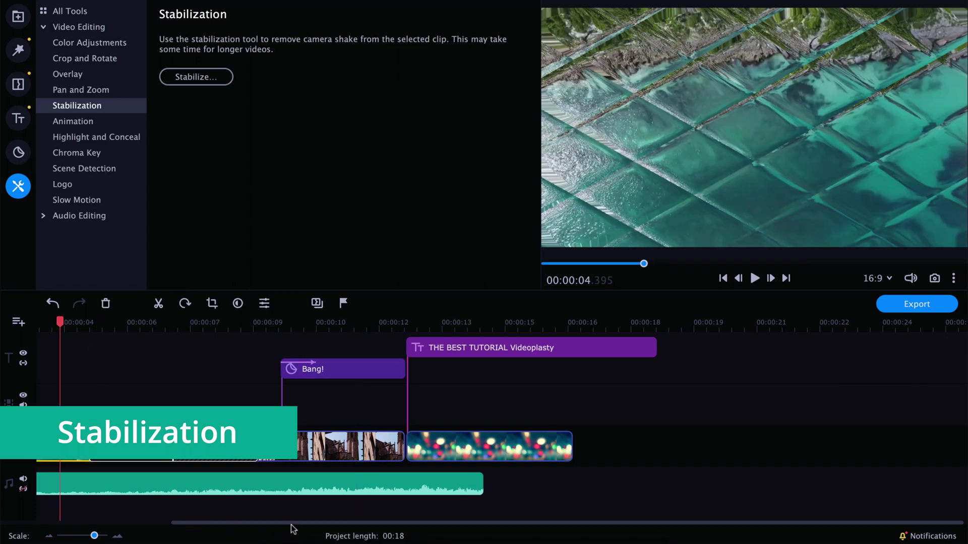
pyautogui.moveTo(283, 528); pyautogui.dragTo(71, 530)
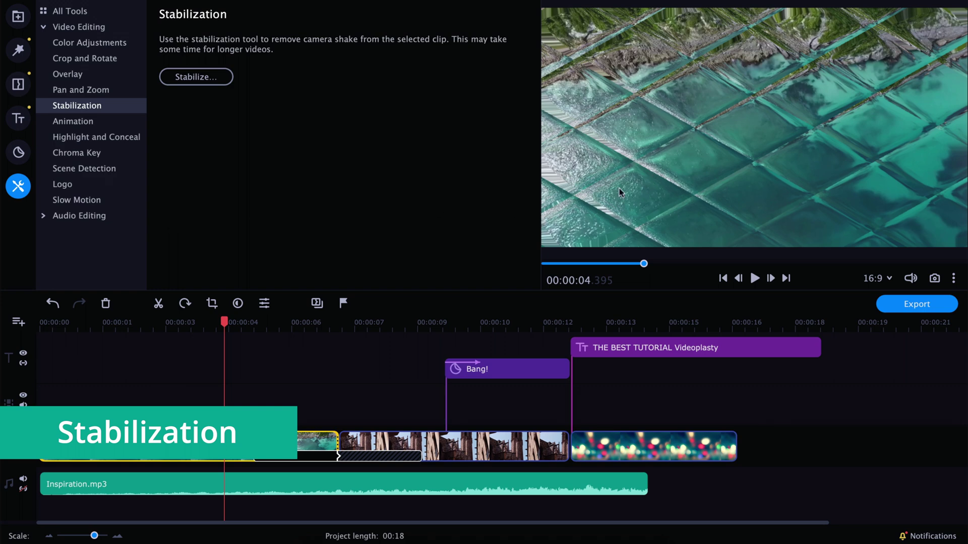
pyautogui.click(199, 78)
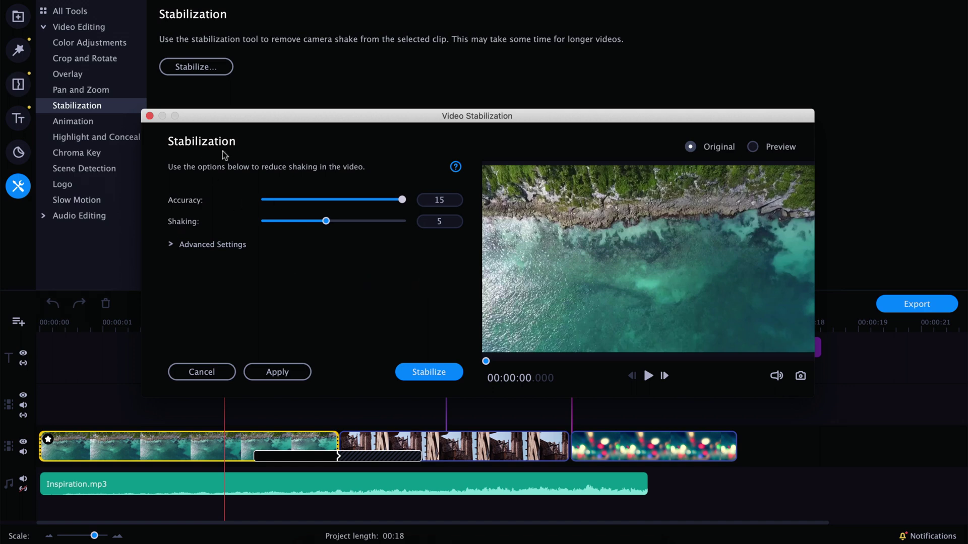
pyautogui.click(150, 115)
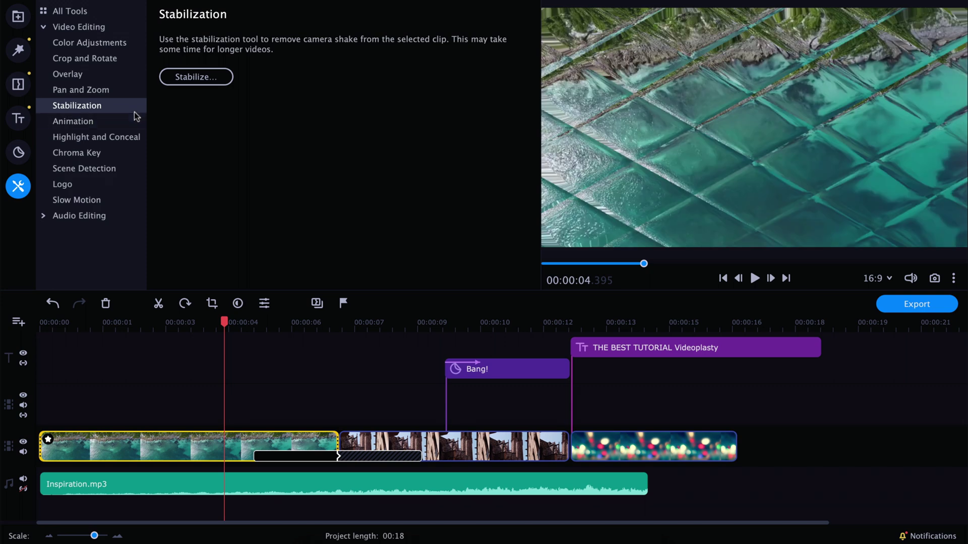
# Step: Crop the coastline clip to a smaller area centred along the upper edge of its frame
pyautogui.click(77, 62)
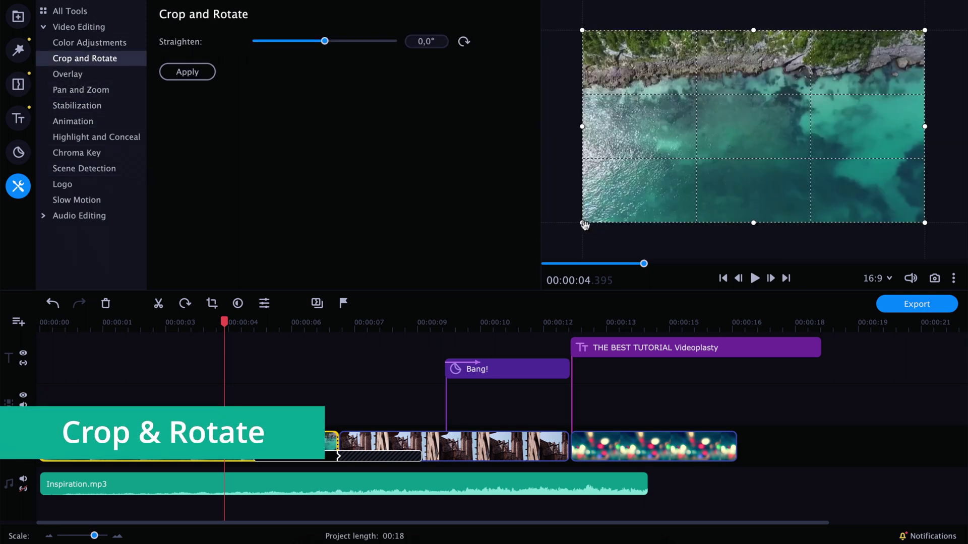
pyautogui.moveTo(581, 223); pyautogui.dragTo(691, 137)
pyautogui.moveTo(788, 106); pyautogui.dragTo(739, 110)
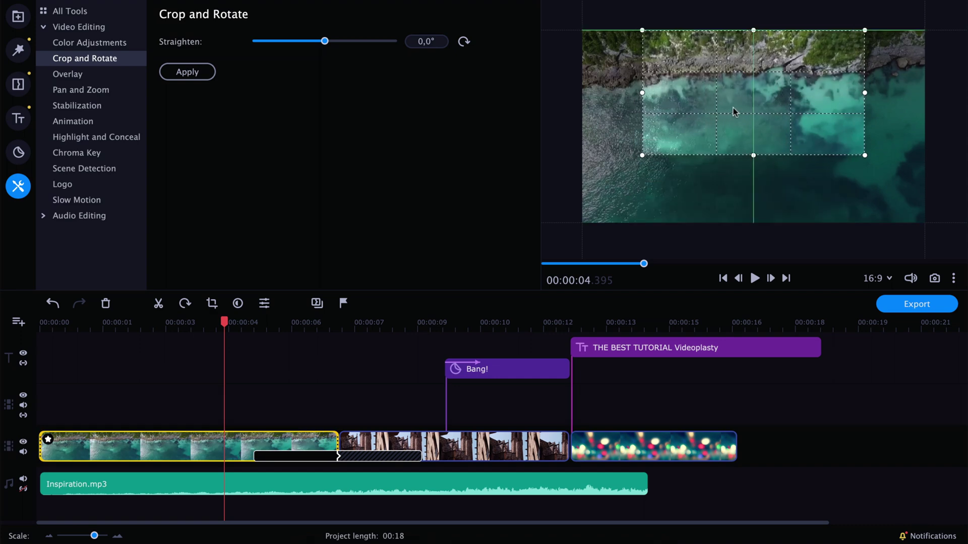
pyautogui.click(187, 71)
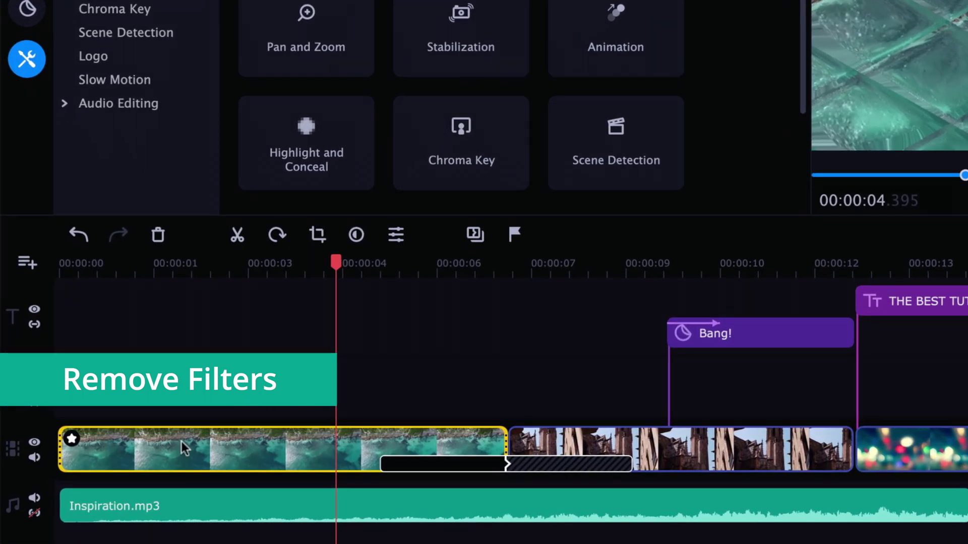
# Step: Try the coastline clip's Glass mosaic filter at 21%, then remove both the Glass mosaic and Light leaks 1 filters
pyautogui.click(116, 446)
pyautogui.click(175, 449)
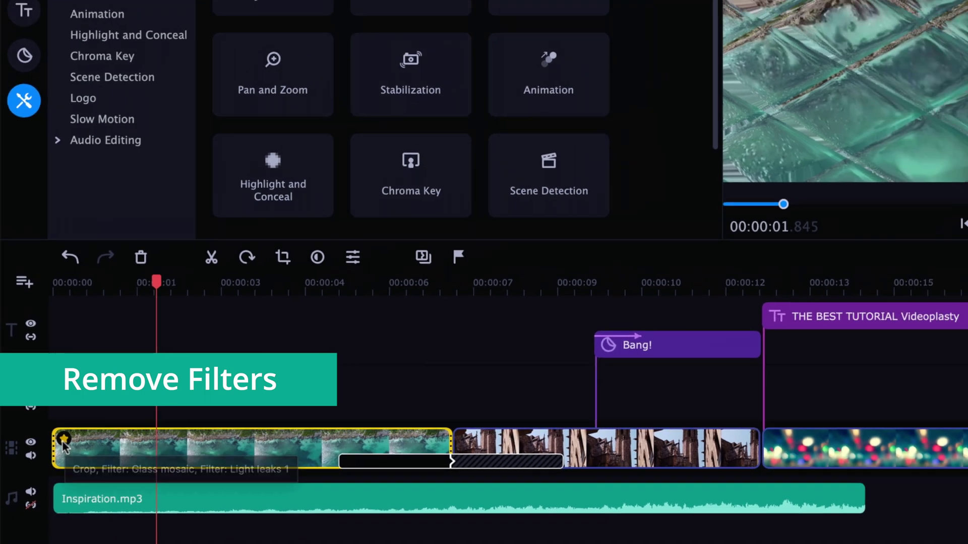
pyautogui.click(72, 440)
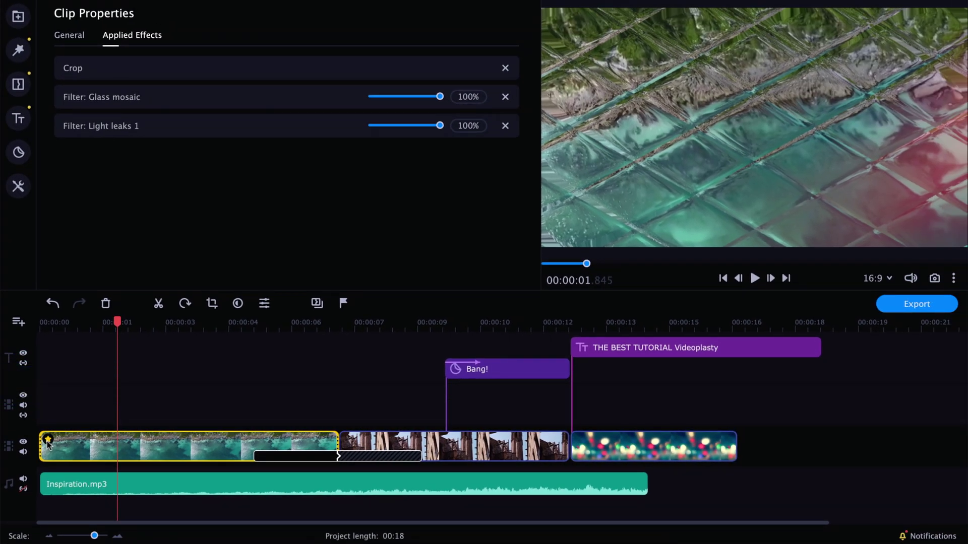
pyautogui.moveTo(440, 126); pyautogui.dragTo(386, 96)
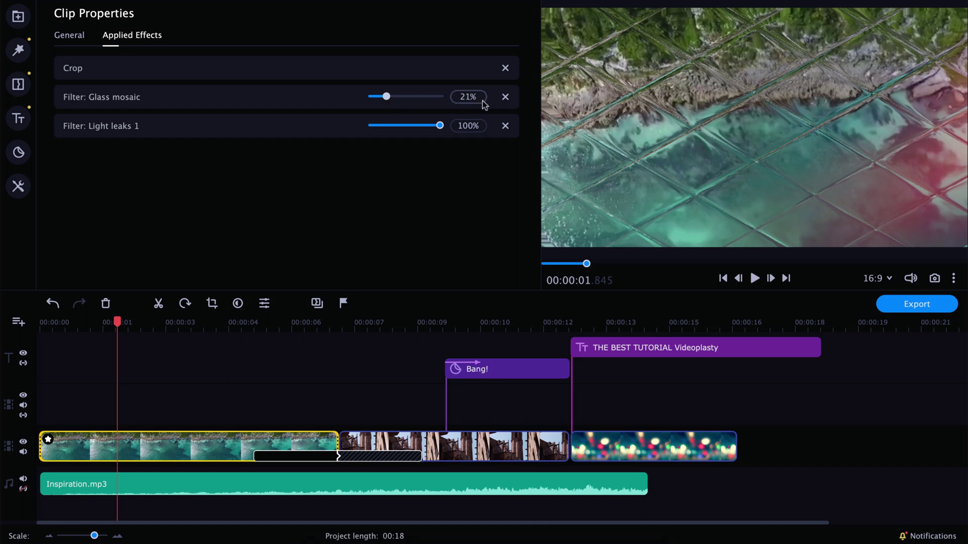
pyautogui.click(505, 98)
pyautogui.click(505, 98)
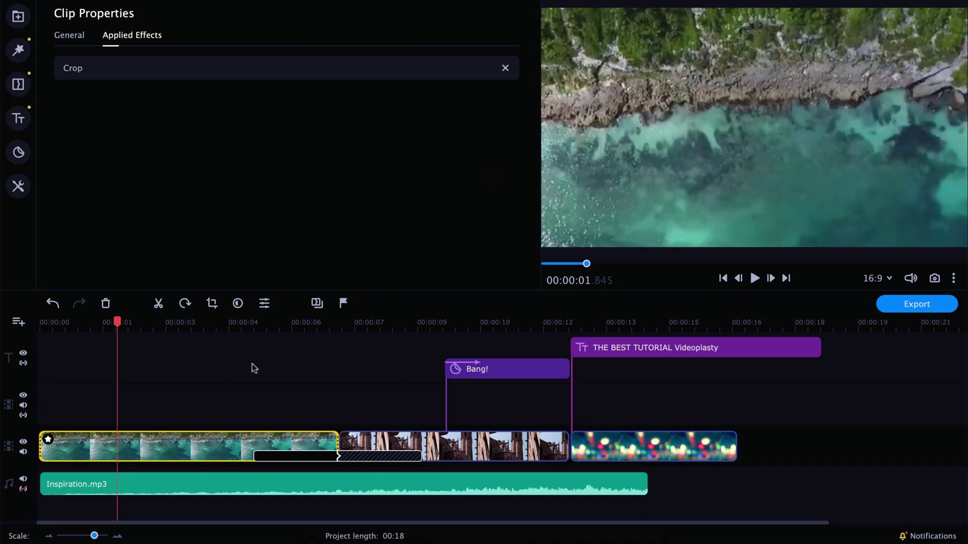
# Step: Add the green-screen tiger clip from the media bin to the overlay track, starting at the beginning of the timeline
pyautogui.click(15, 192)
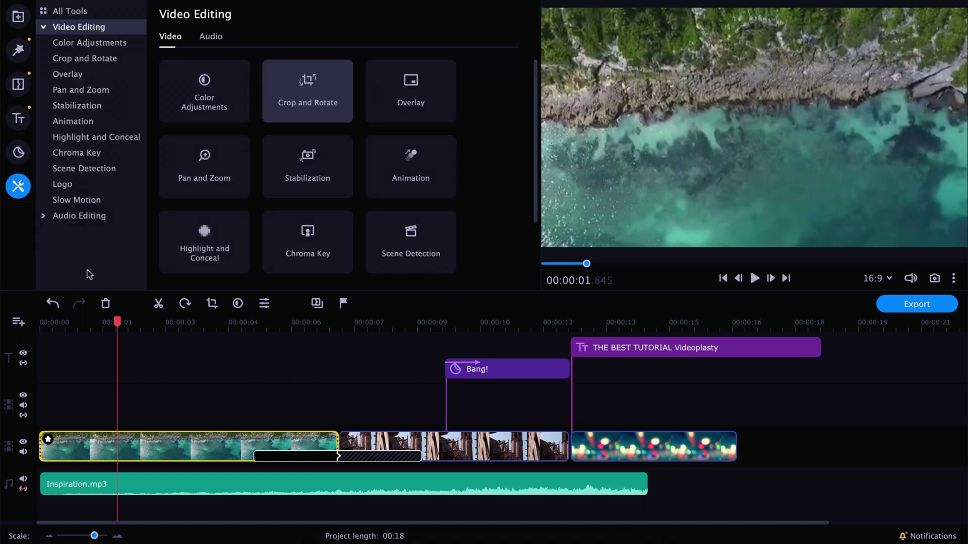
pyautogui.click(102, 154)
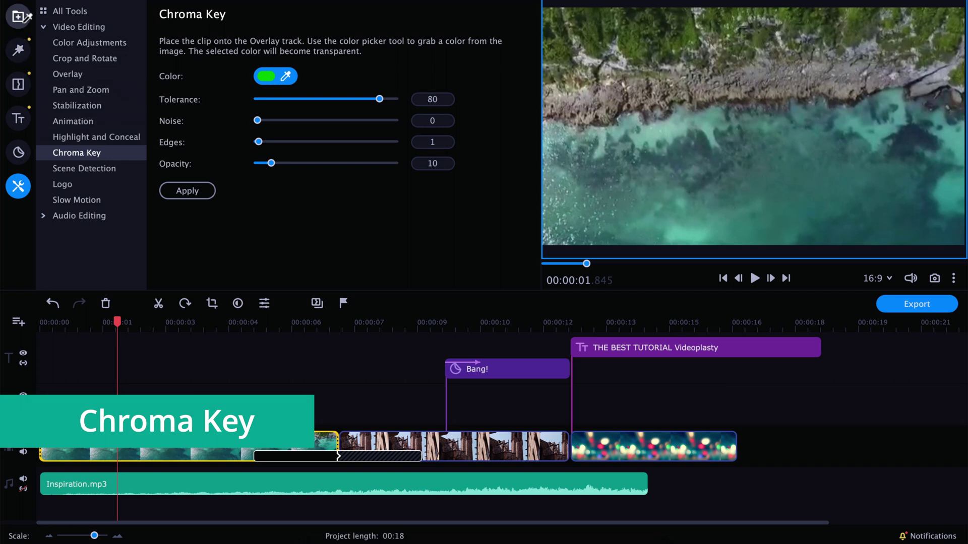
pyautogui.click(19, 19)
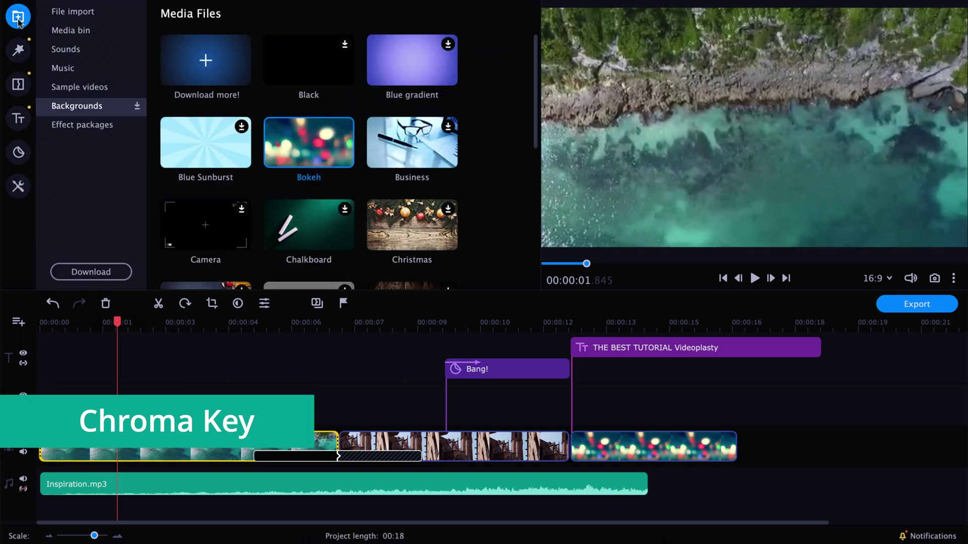
pyautogui.click(80, 14)
pyautogui.click(77, 34)
pyautogui.click(412, 59)
pyautogui.moveTo(412, 59); pyautogui.dragTo(103, 383)
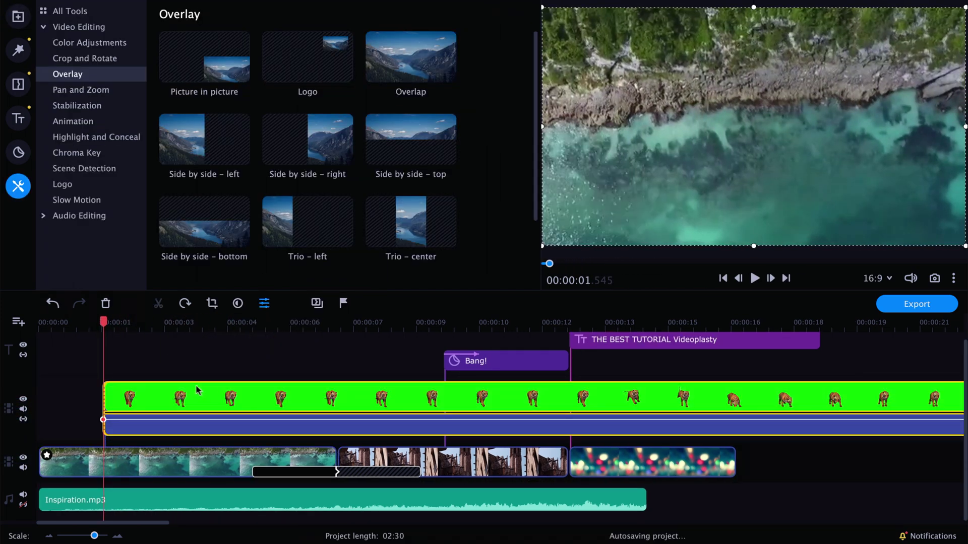
pyautogui.click(204, 398)
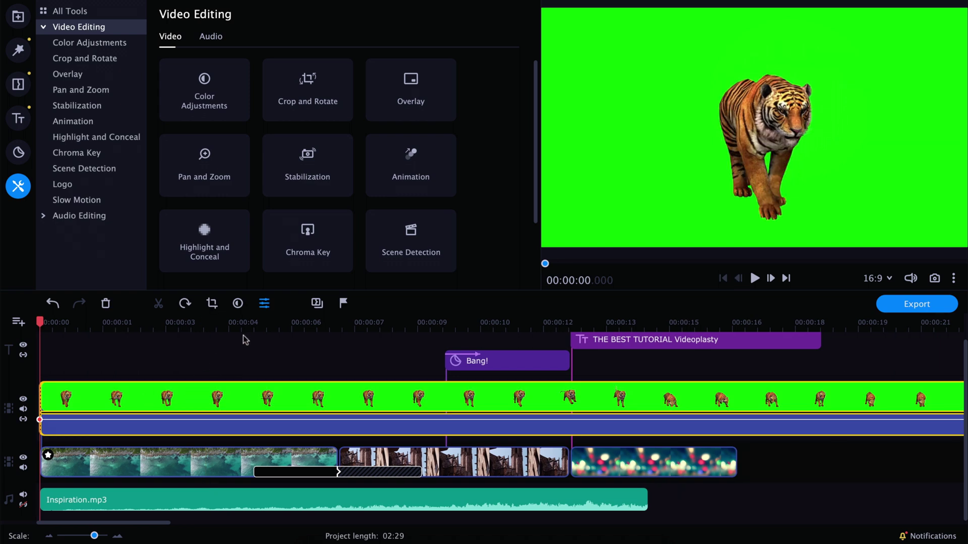
# Step: Split the green-screen tiger clip at 00:00:04.545 and deselect the resulting pieces
pyautogui.click(230, 325)
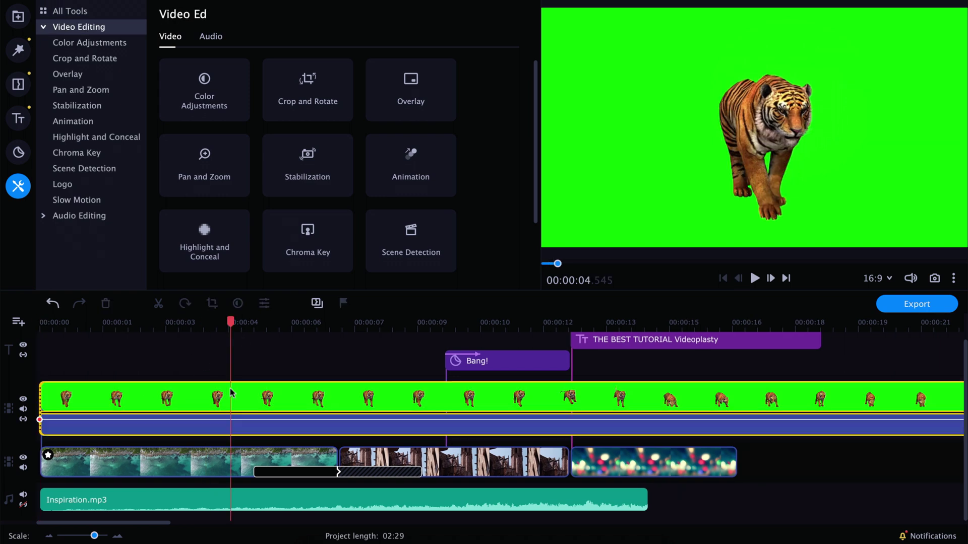
pyautogui.click(158, 303)
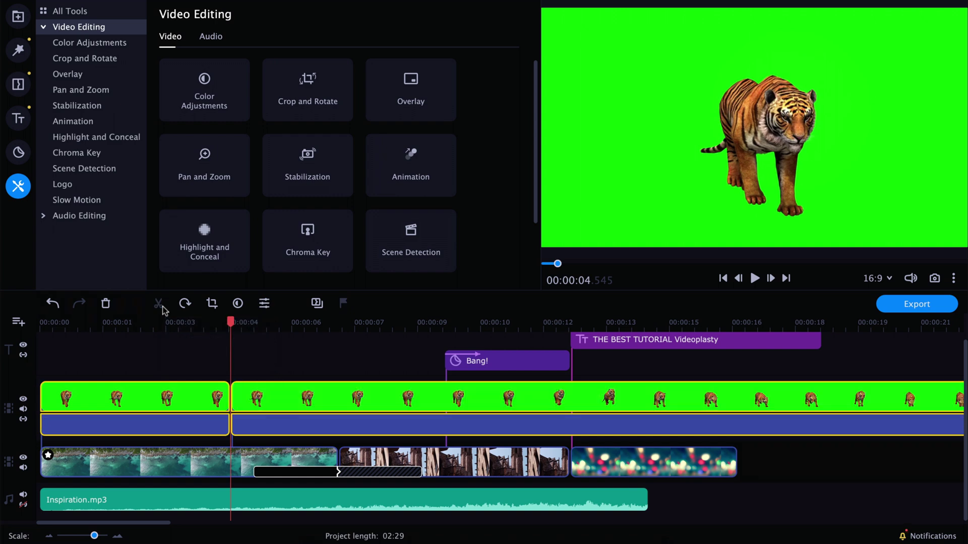
pyautogui.click(149, 327)
pyautogui.click(197, 379)
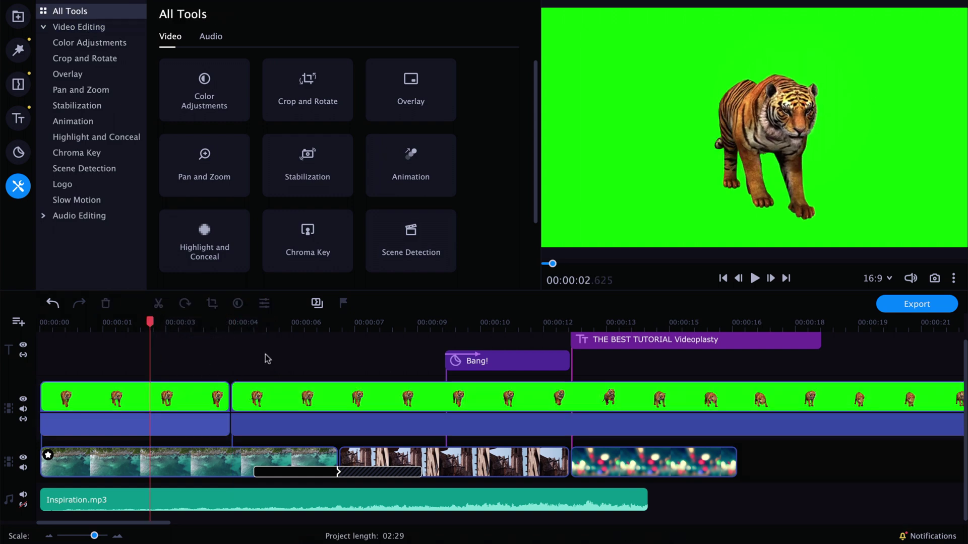
# Step: Delete the second piece of the split tiger clip and move the remaining piece to start at about 00:00:01.950
pyautogui.click(281, 401)
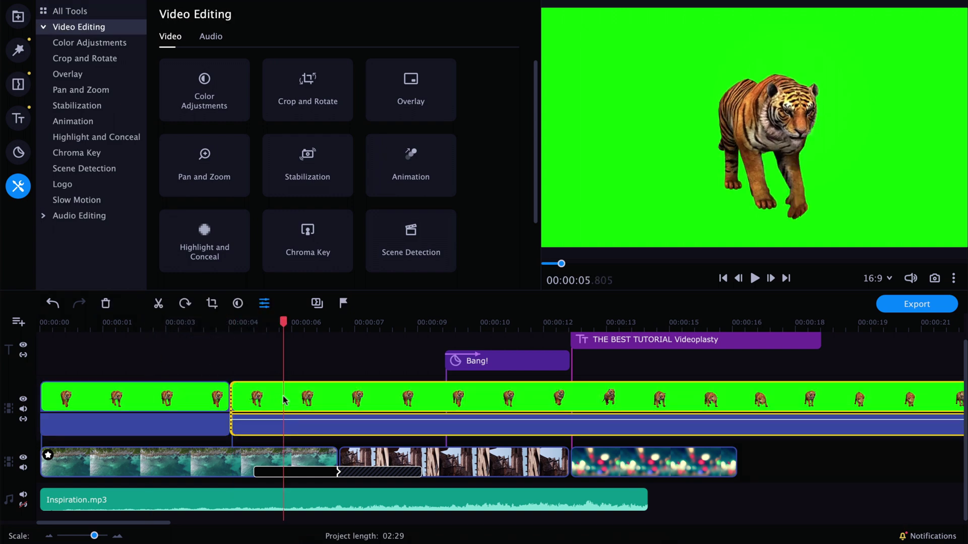
pyautogui.press('Delete')
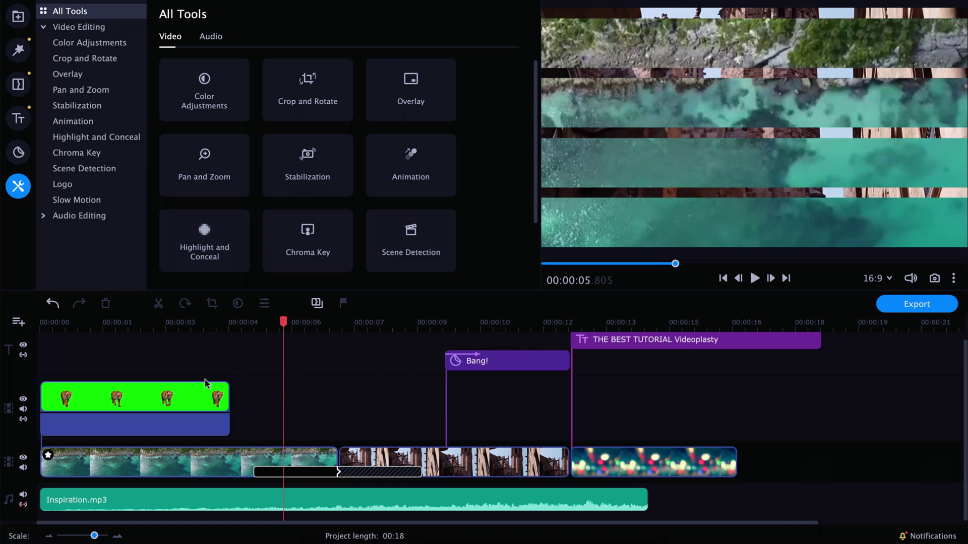
pyautogui.click(174, 405)
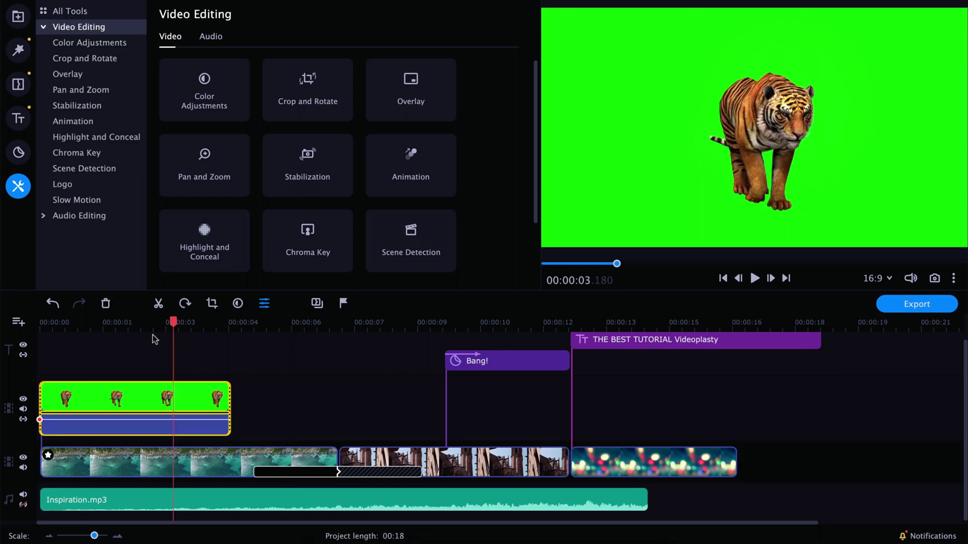
pyautogui.click(233, 401)
pyautogui.moveTo(102, 398); pyautogui.dragTo(183, 395)
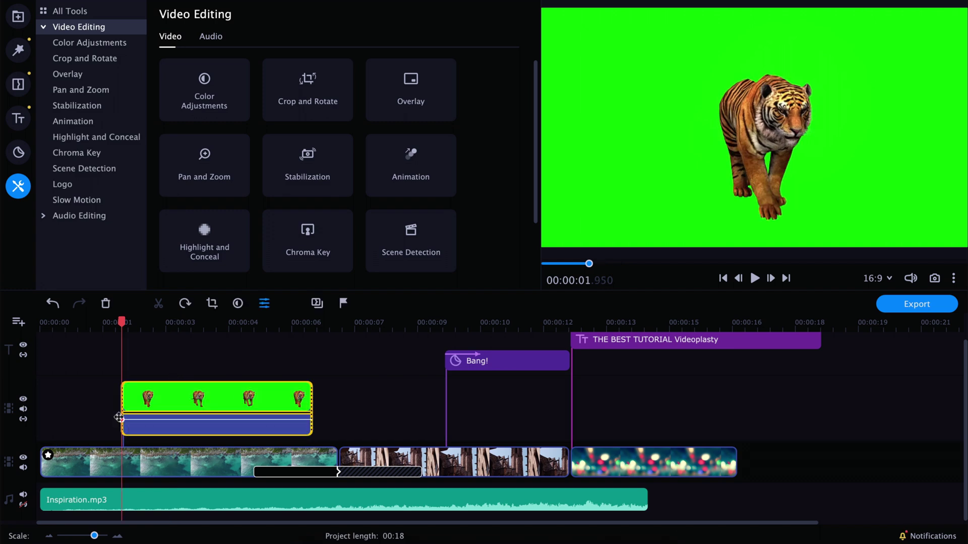
# Step: Make the tiger clip's background transparent with Chroma Key, sampling the green colour from the preview
pyautogui.click(172, 326)
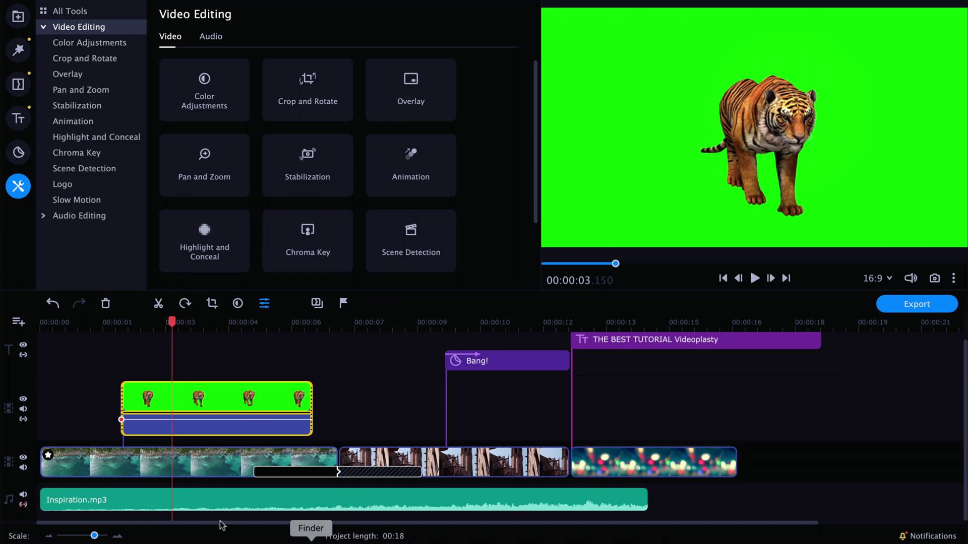
pyautogui.moveTo(108, 325); pyautogui.dragTo(157, 322)
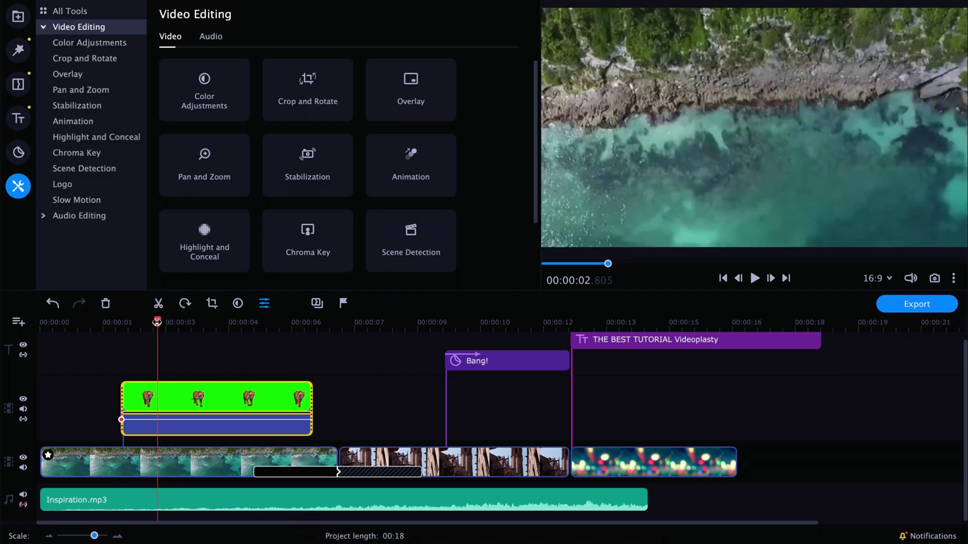
pyautogui.click(207, 403)
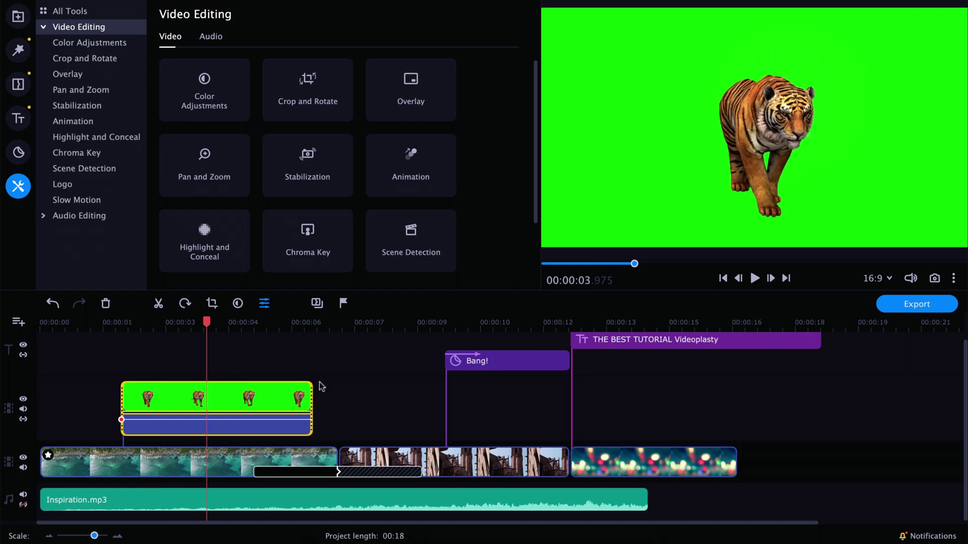
pyautogui.click(97, 157)
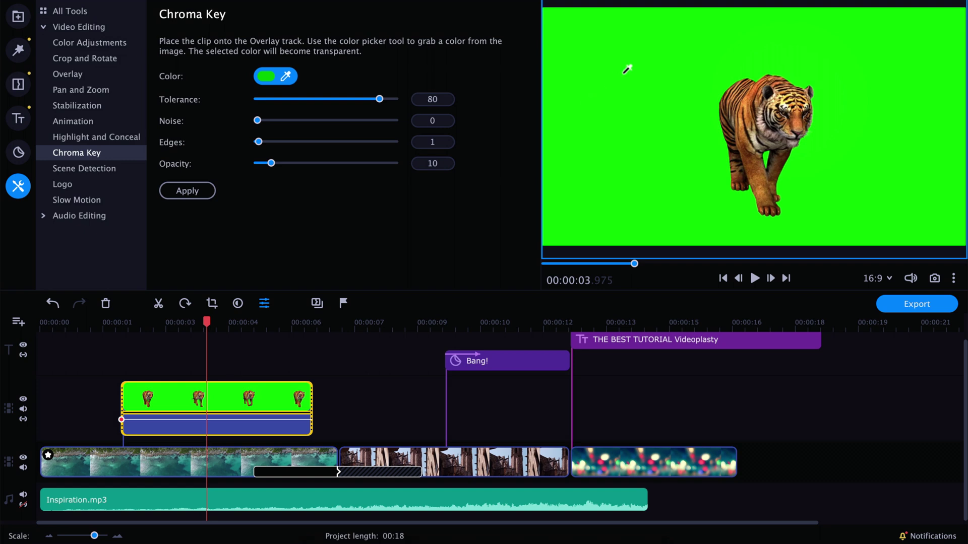
pyautogui.click(612, 57)
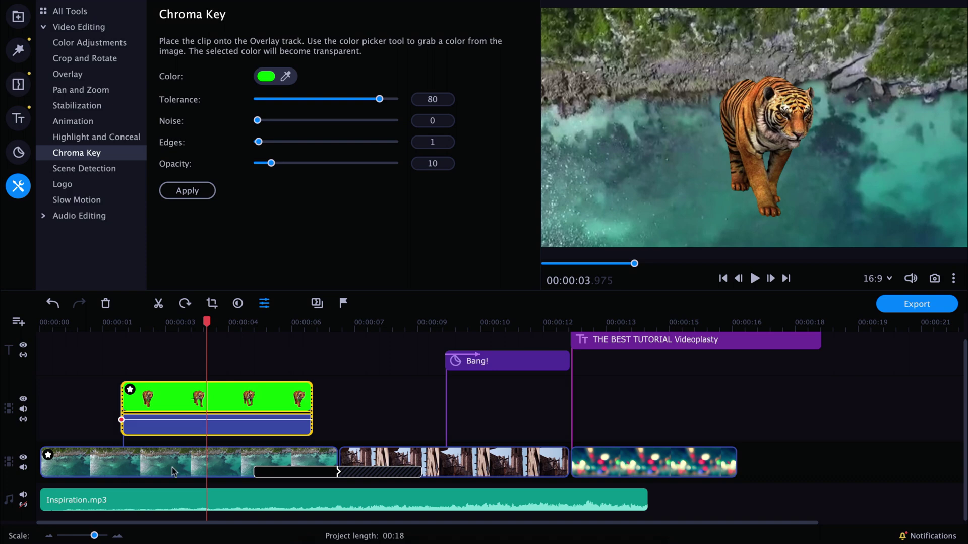
# Step: Play back the timeline from the tiger clip's start to check the chroma-keyed overlay, and deselect the clip
pyautogui.click(118, 324)
pyautogui.press('space')
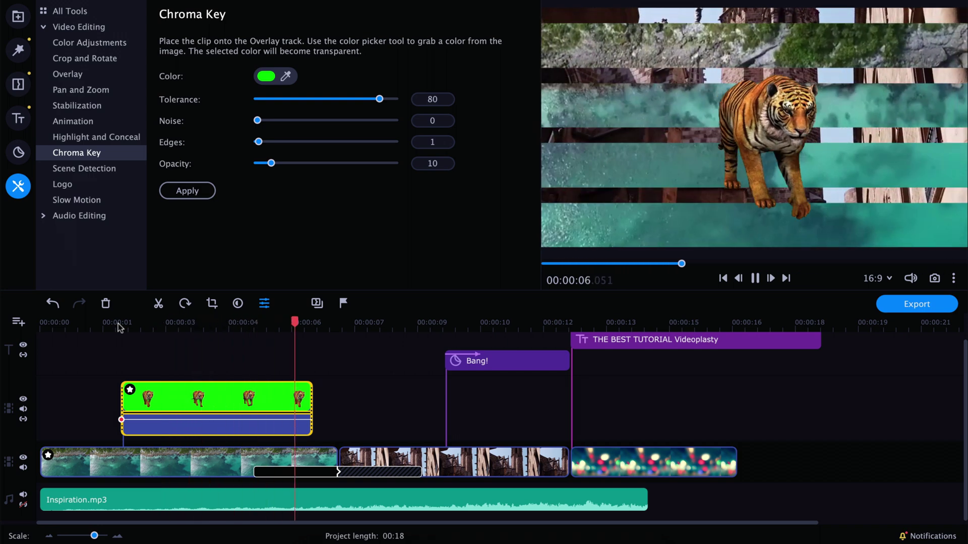
pyautogui.press('space')
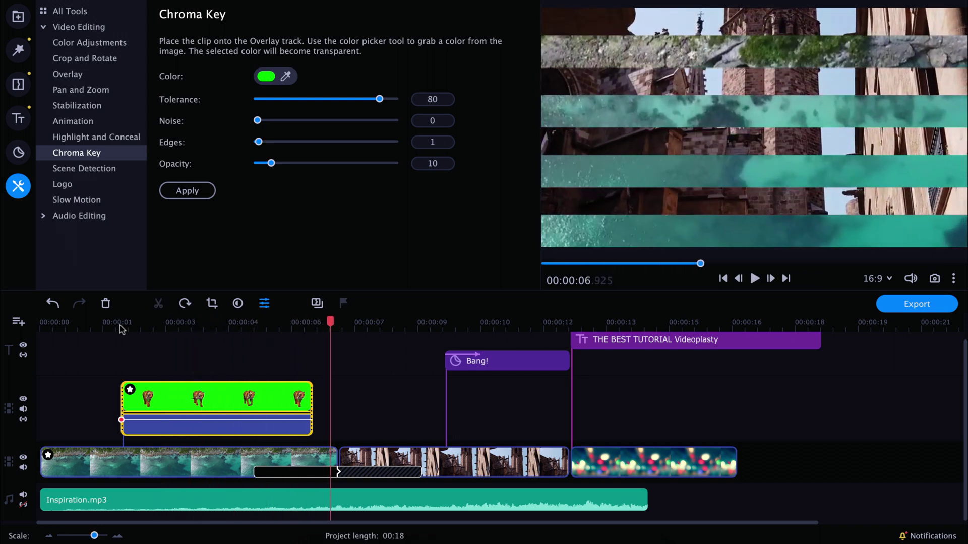
pyautogui.click(137, 323)
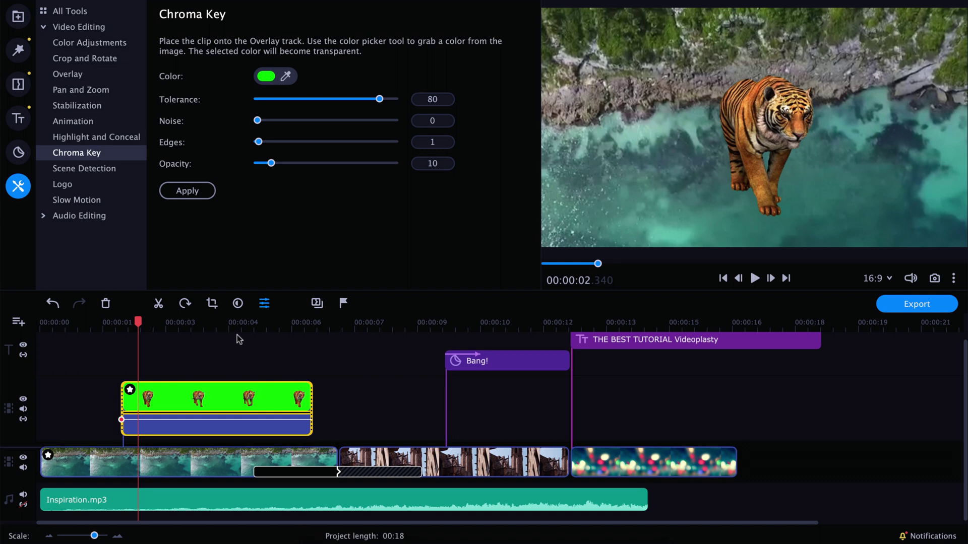
pyautogui.scroll(1, 493, 365)
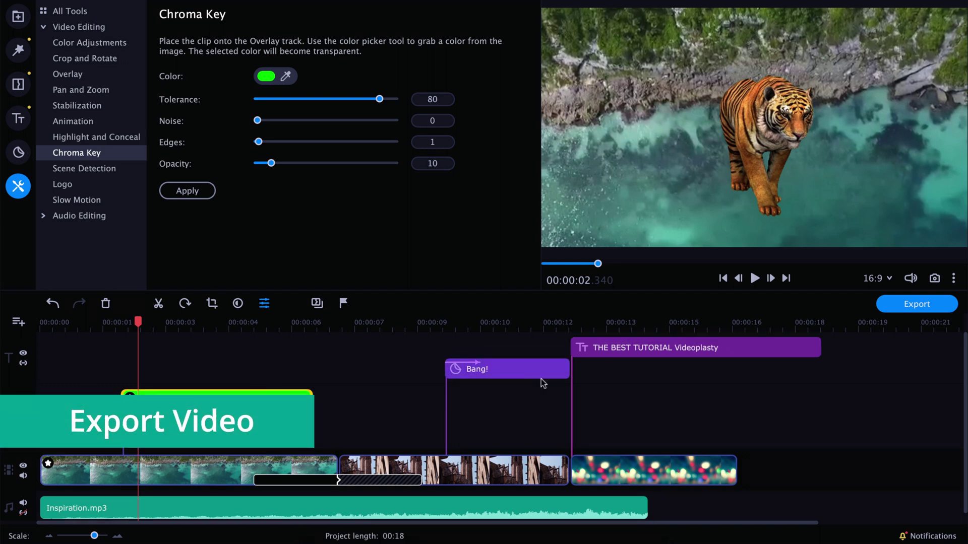
pyautogui.click(644, 399)
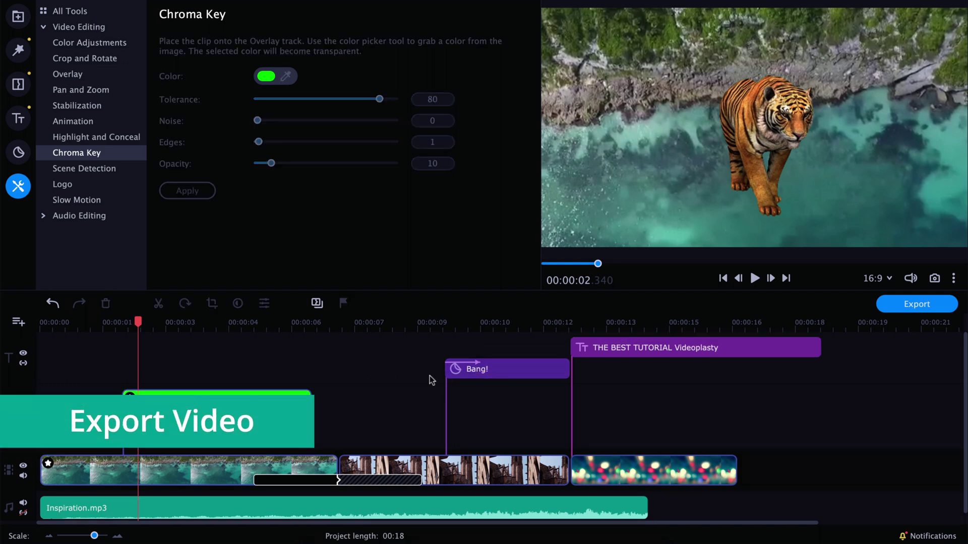
pyautogui.scroll(-1, 493, 375)
pyautogui.scroll(1, 497, 381)
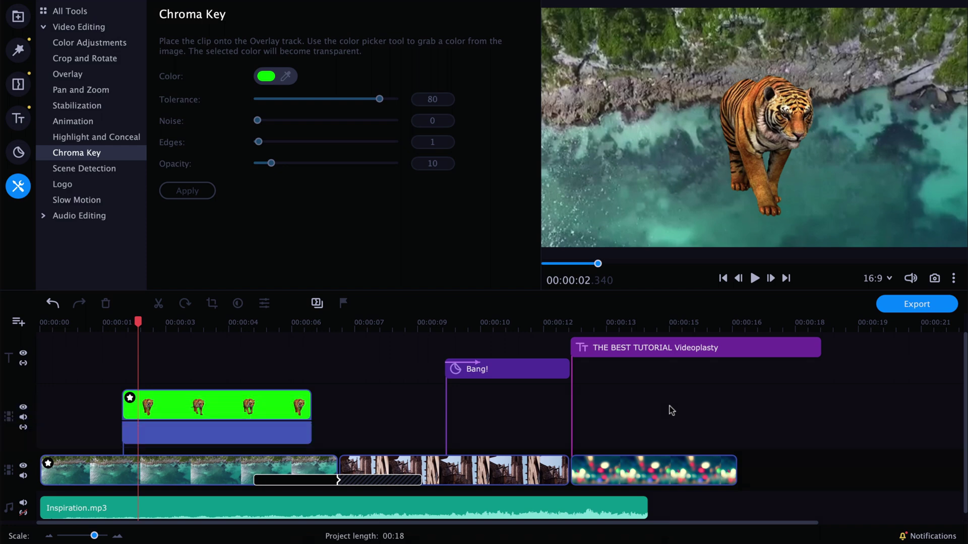
# Step: Open the export settings and set the video's title to "Tiger King"
pyautogui.click(922, 308)
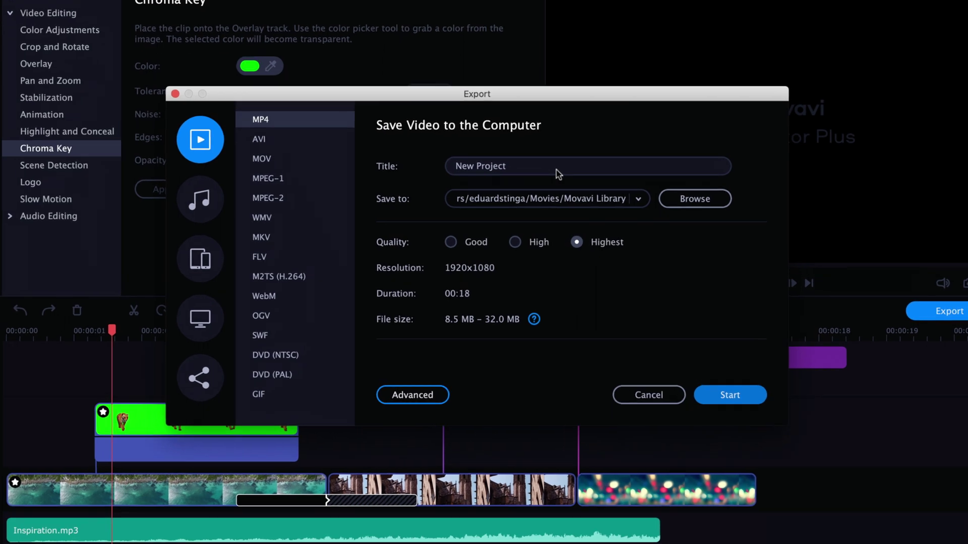
pyautogui.click(554, 170)
pyautogui.press('super+a')
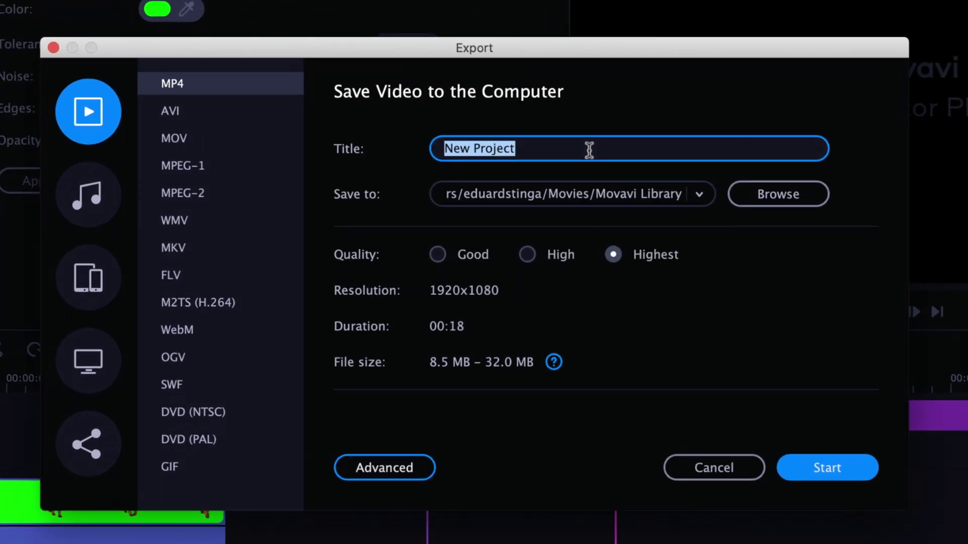
pyautogui.write('Tiger King')
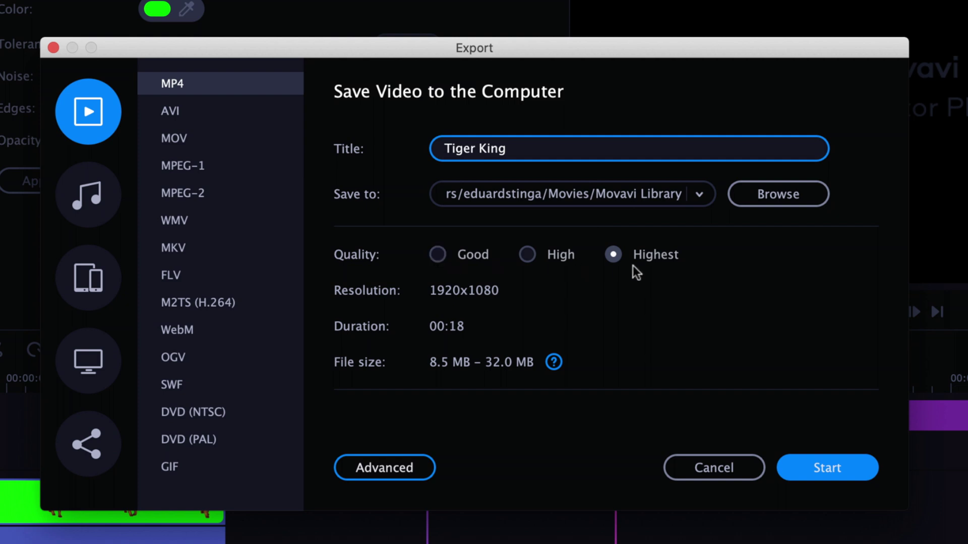
# Step: Look through the export options for video formats such as MOV and MP4, audio, mobile devices, TVs and online upload
pyautogui.moveTo(618, 258)
pyautogui.click(196, 138)
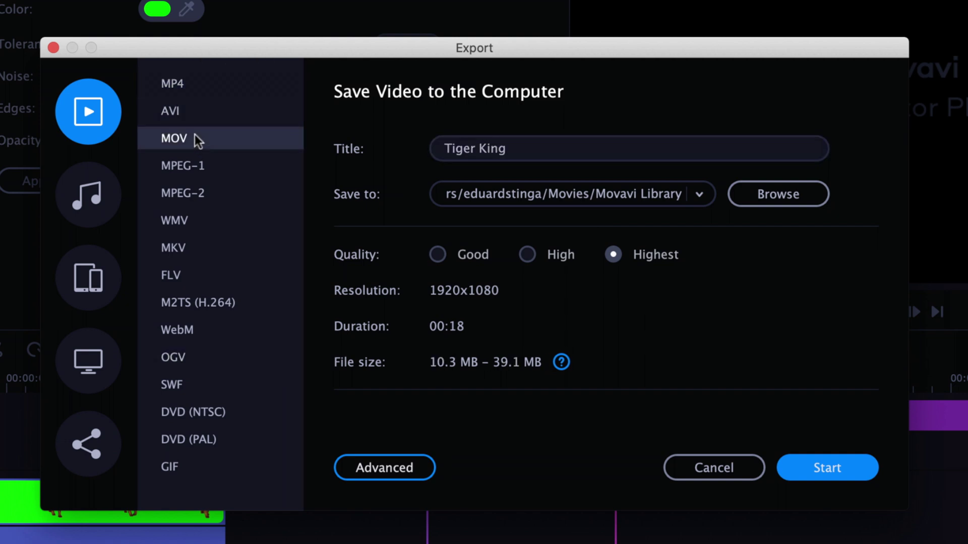
pyautogui.click(192, 90)
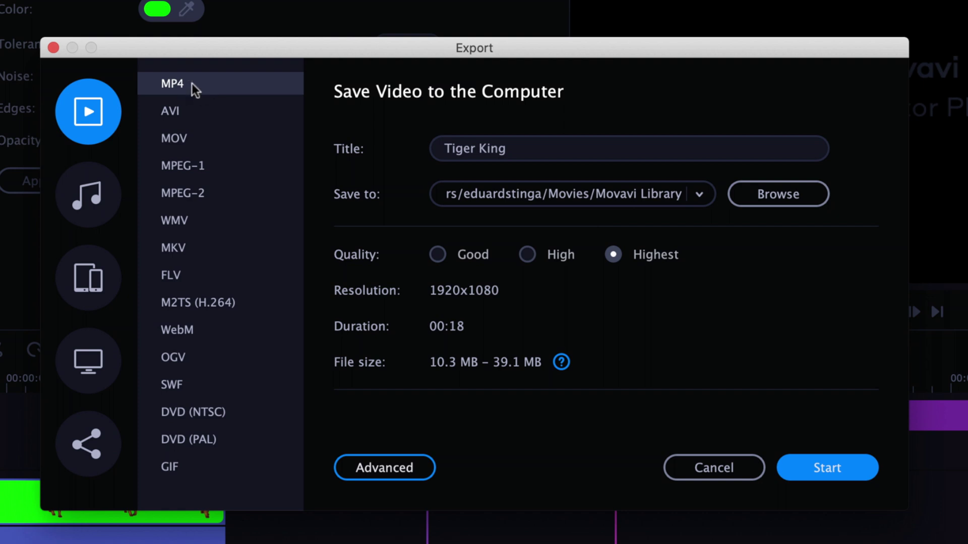
pyautogui.click(72, 207)
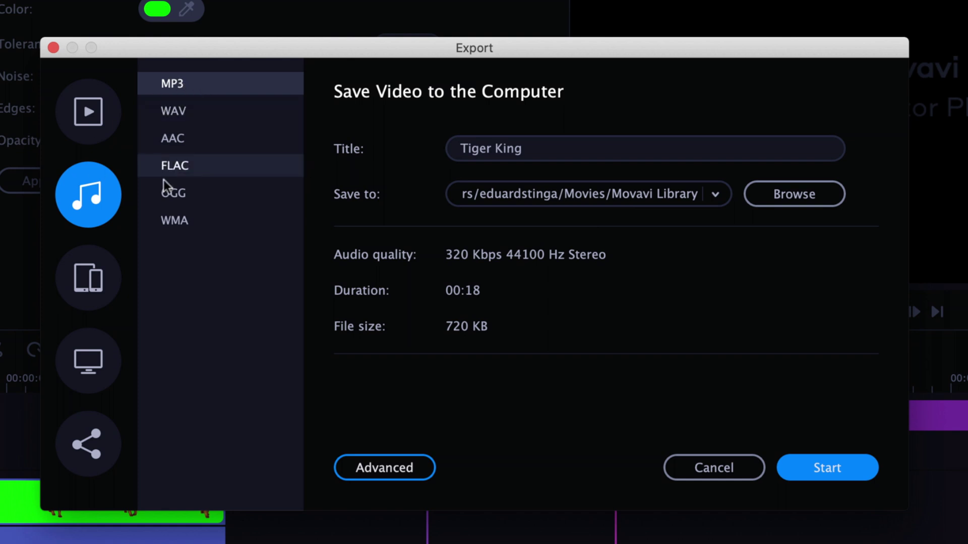
pyautogui.click(88, 275)
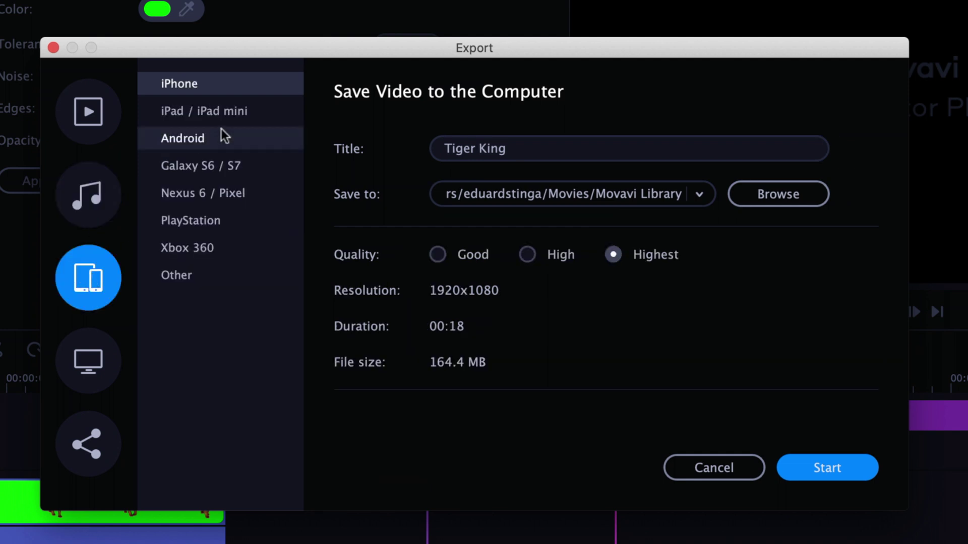
pyautogui.click(89, 360)
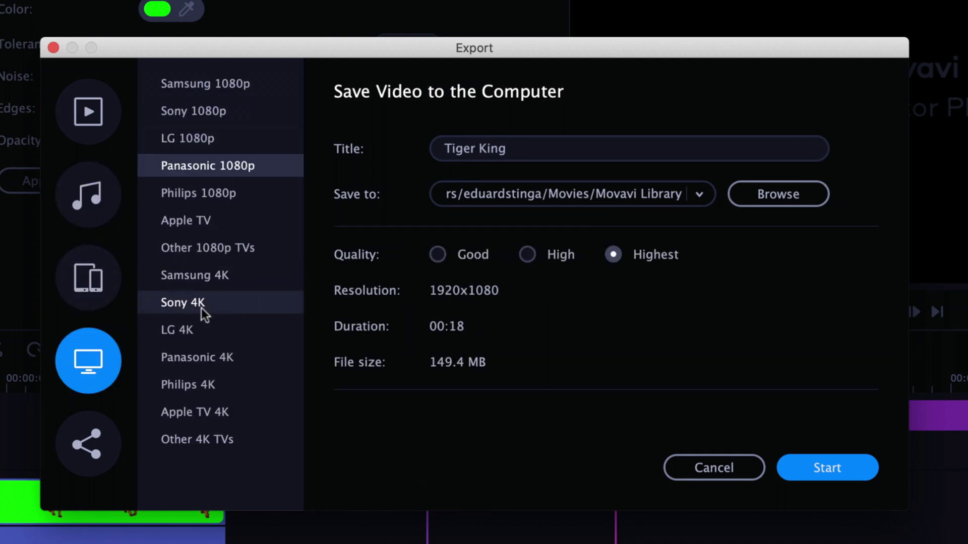
pyautogui.click(86, 448)
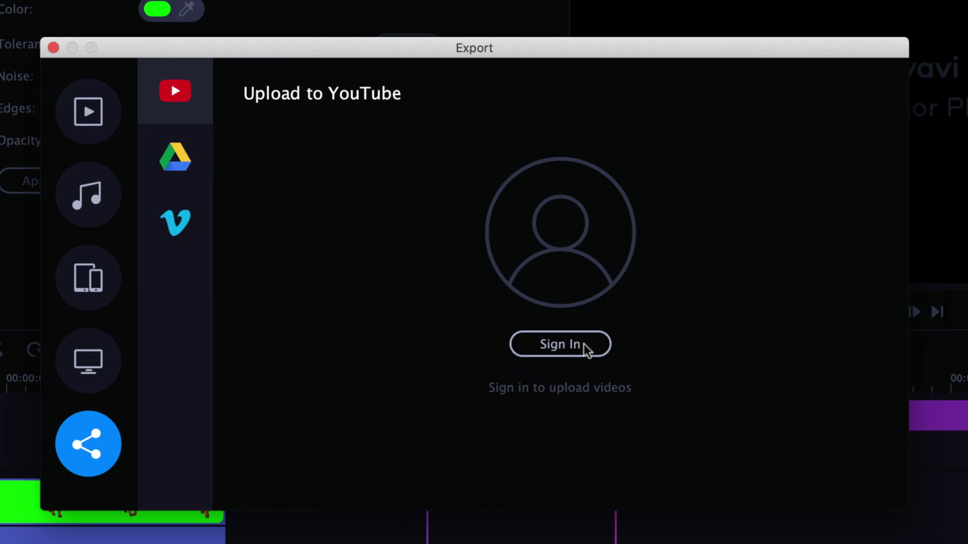
# Step: Export the project to the computer as an MP4 video at the Highest quality
pyautogui.click(88, 112)
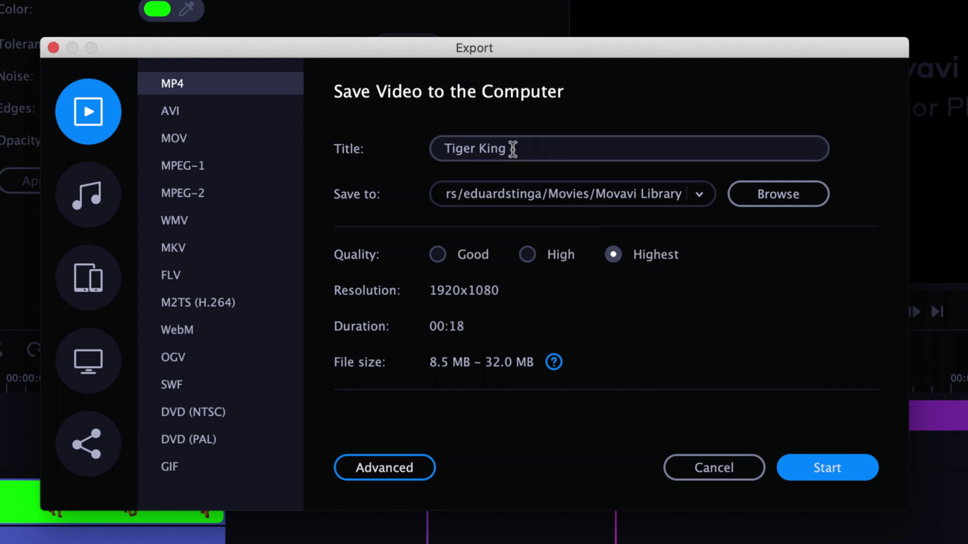
pyautogui.click(845, 469)
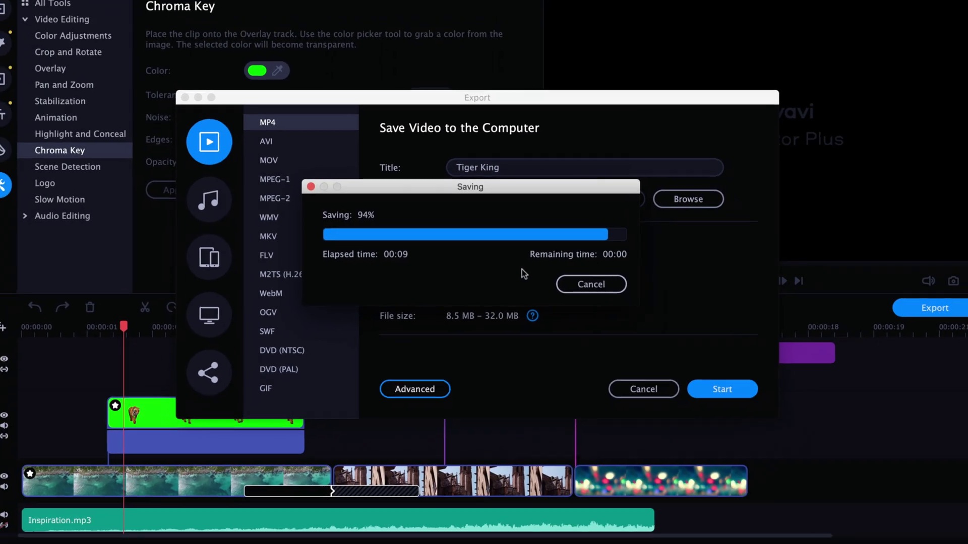
pyautogui.click(627, 276)
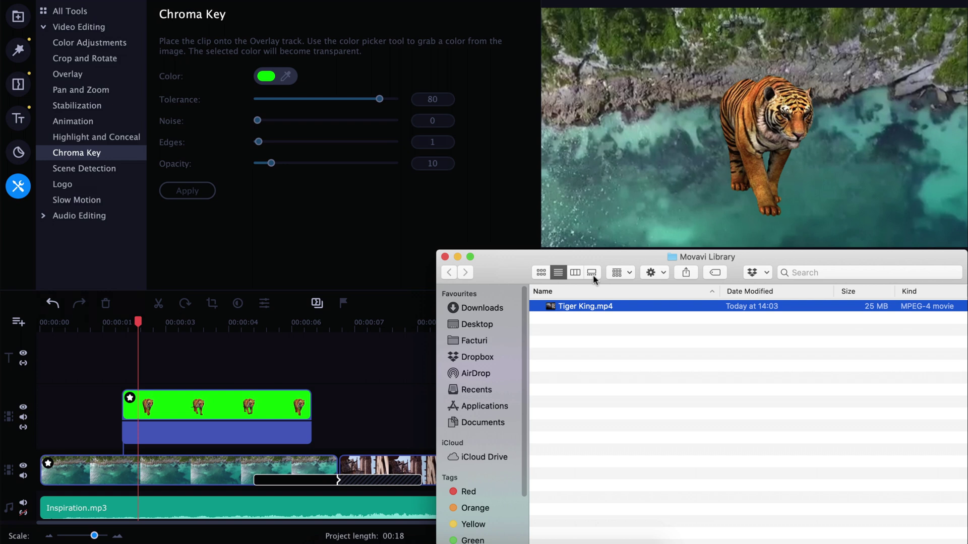
# Step: Open the exported Tiger King.mp4 in the media player, play its beginning and skip ahead to the title near 00:16
pyautogui.doubleClick(596, 307)
pyautogui.press('space')
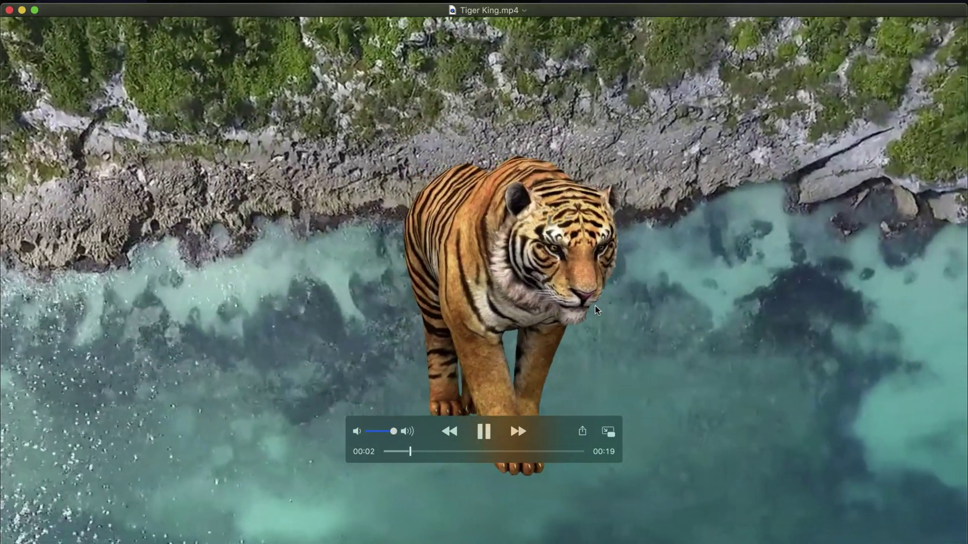
pyautogui.press('space')
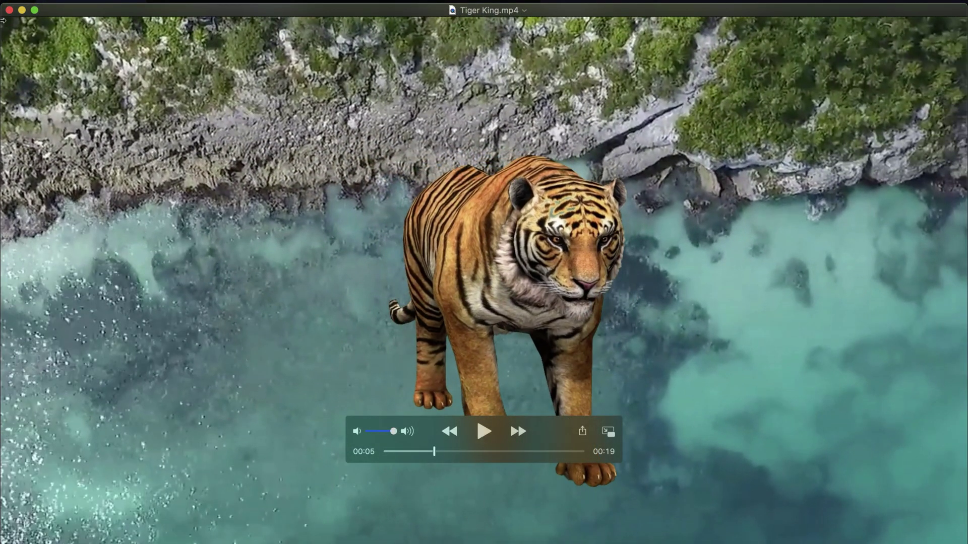
pyautogui.moveTo(455, 452); pyautogui.dragTo(556, 462)
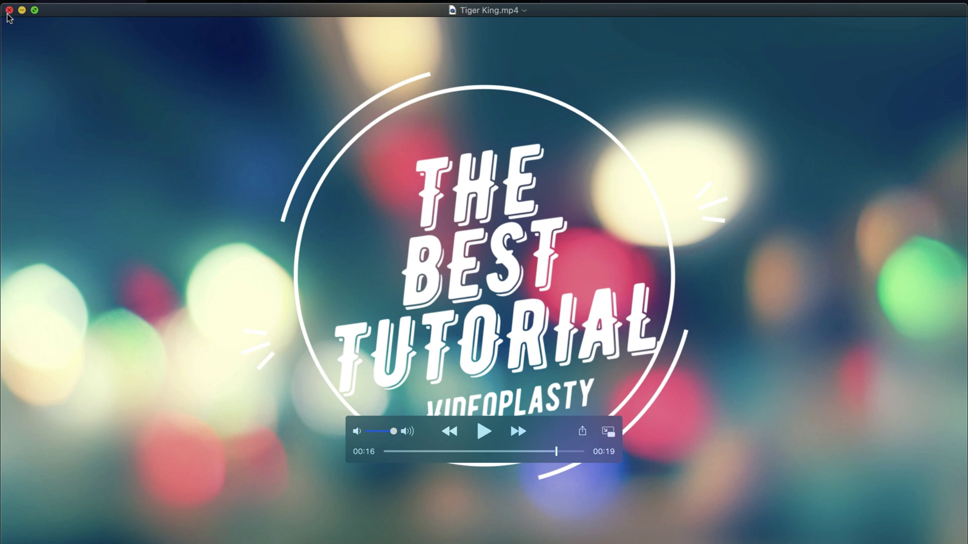